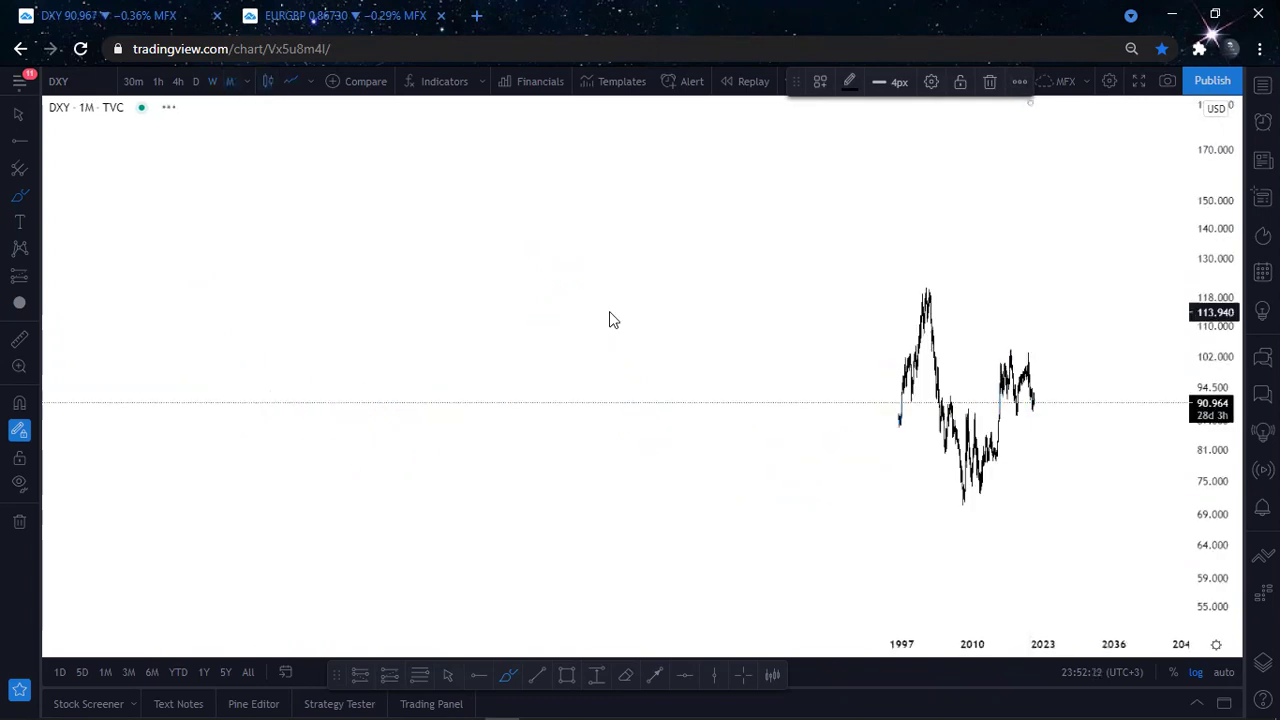
Step: Examine the full DXY monthly price history from 1986 to 2021
{"action": "scroll", "coordinate": [227, 259], "scroll_direction": "up", "scroll_amount": 2}
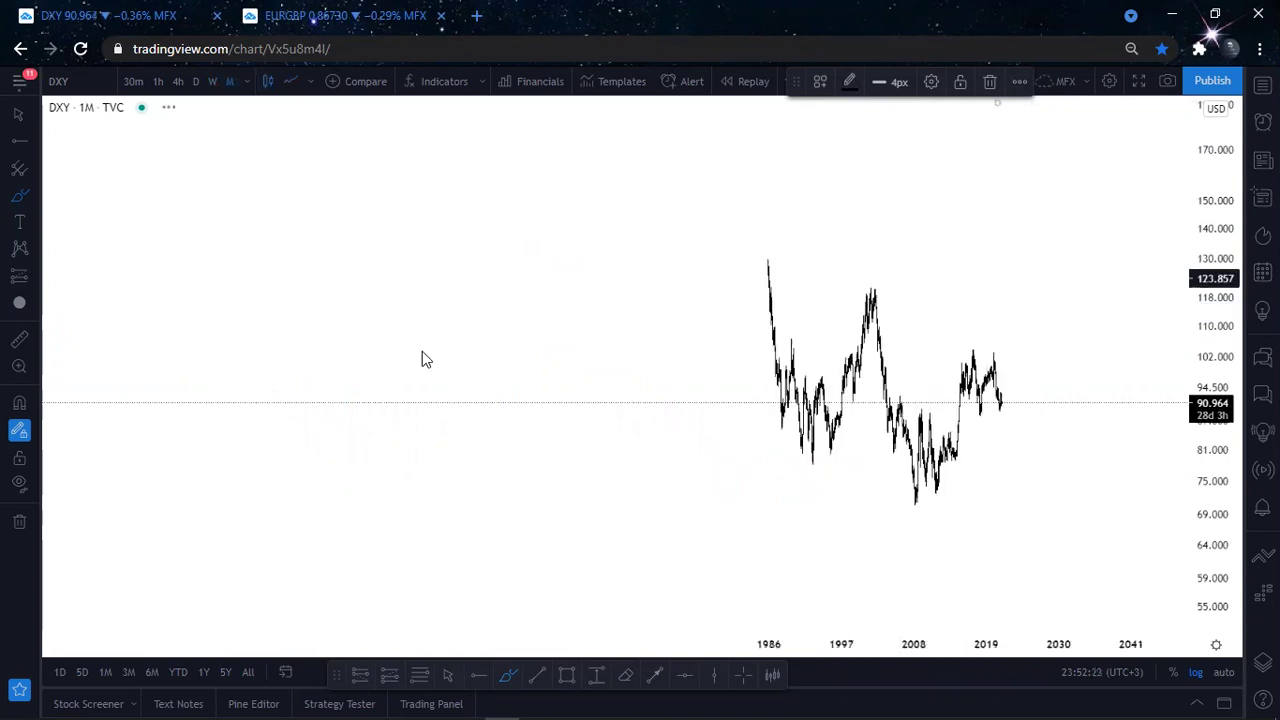
{"action": "scroll", "coordinate": [422, 352], "scroll_direction": "up", "scroll_amount": 2}
{"action": "scroll", "coordinate": [422, 351], "scroll_direction": "up", "scroll_amount": 3}
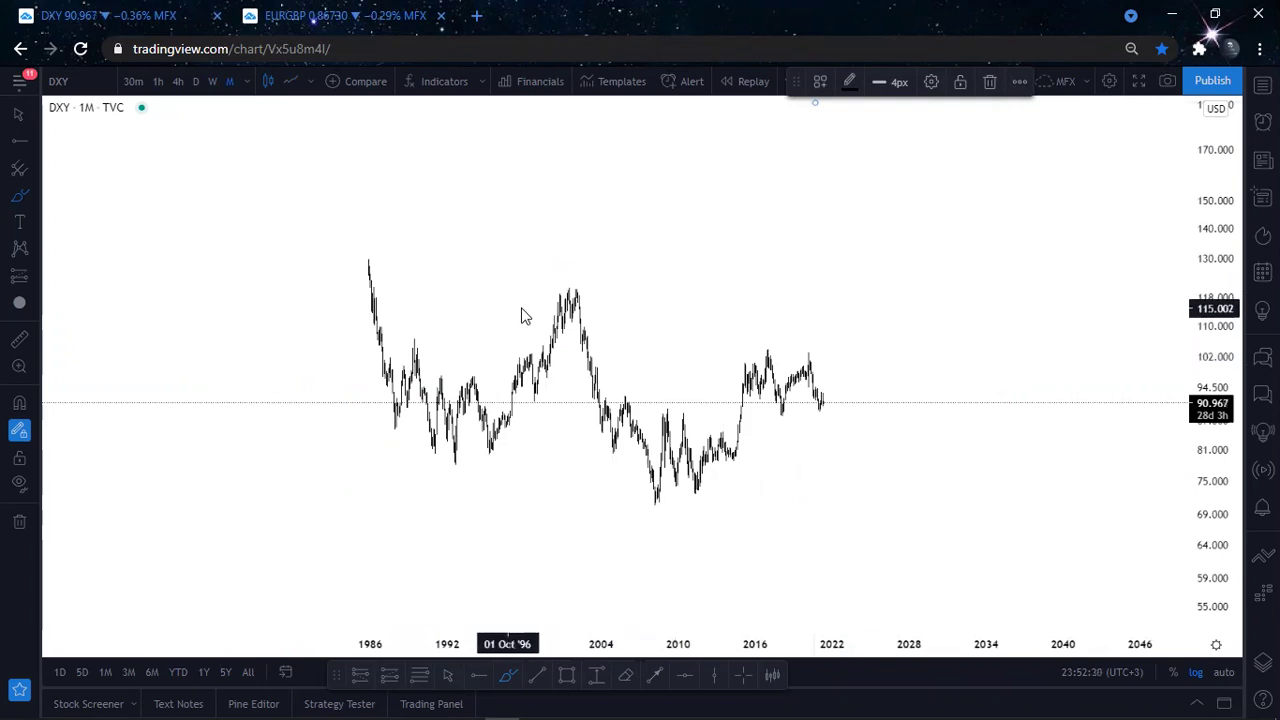
{"action": "scroll", "coordinate": [523, 314], "scroll_direction": "up", "scroll_amount": 2}
{"action": "left_click_drag", "start_coordinate": [523, 314], "coordinate": [427, 296]}
{"action": "key", "text": "Escape"}
{"action": "left_click_drag", "start_coordinate": [900, 277], "coordinate": [952, 281]}
{"action": "scroll", "coordinate": [593, 275], "scroll_direction": "up", "scroll_amount": 1}
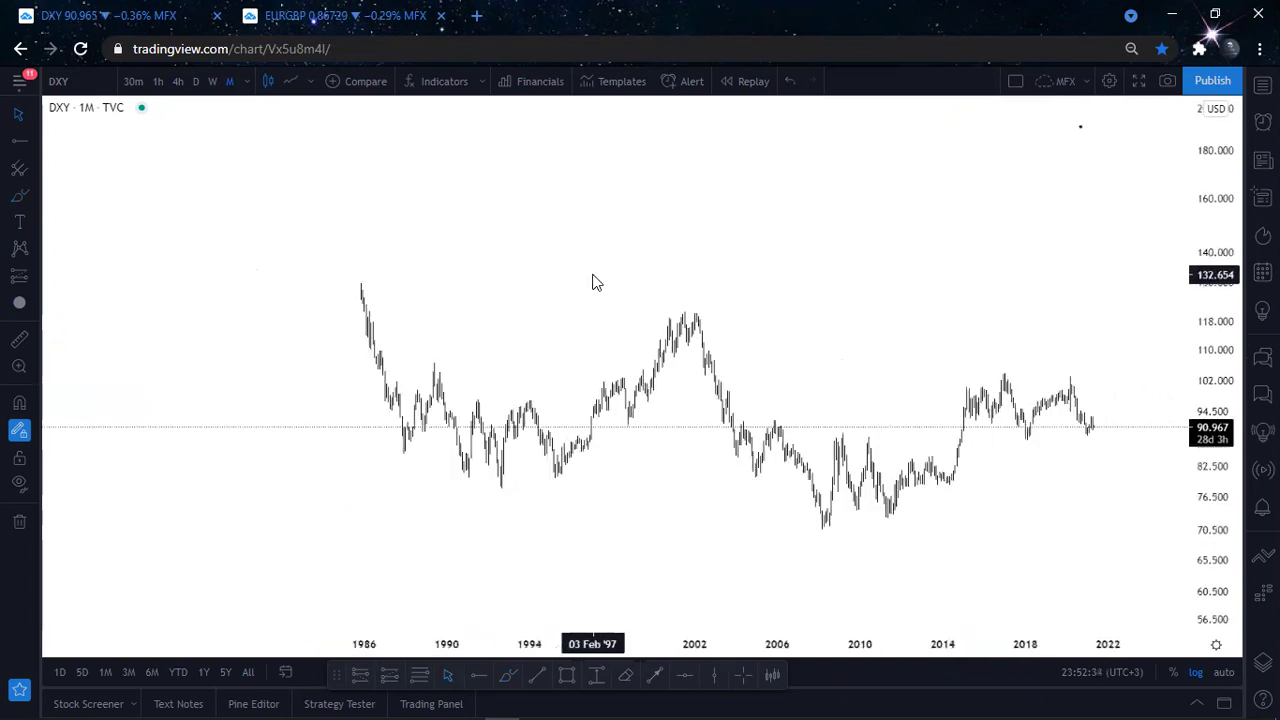
{"action": "scroll", "coordinate": [592, 282], "scroll_direction": "up", "scroll_amount": 2}
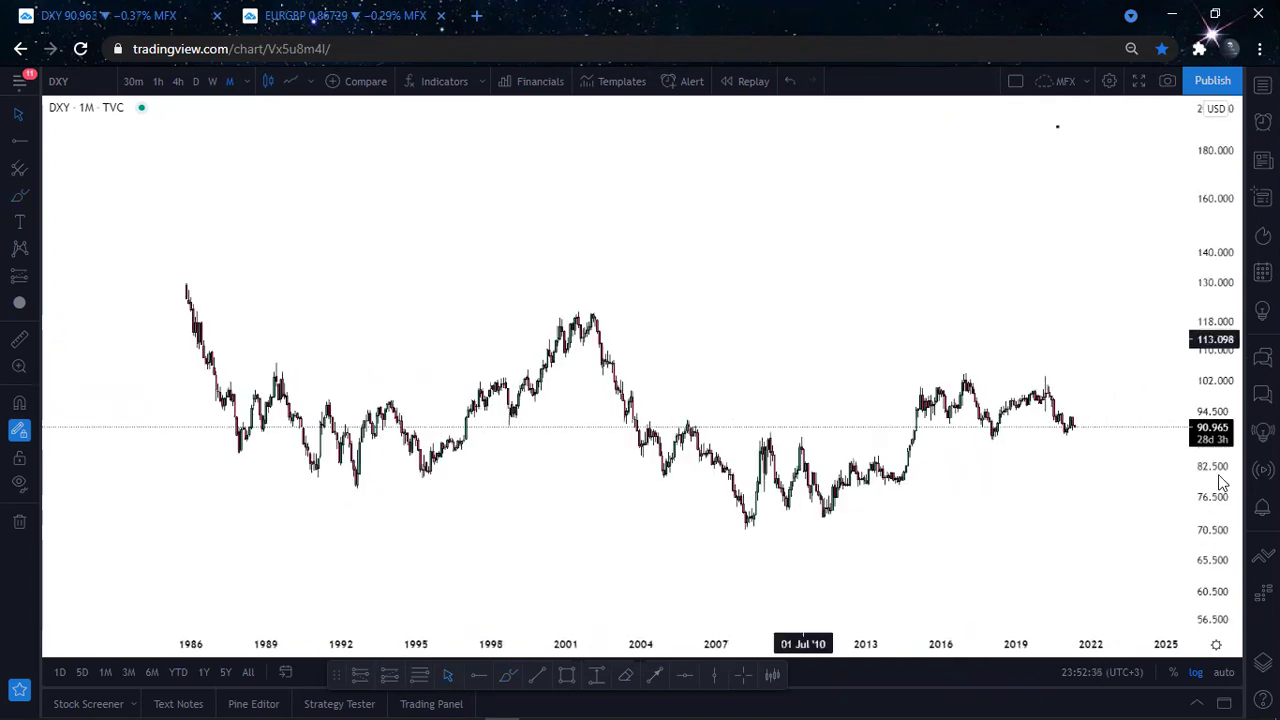
{"action": "left_click_drag", "start_coordinate": [1218, 483], "coordinate": [1029, 477]}
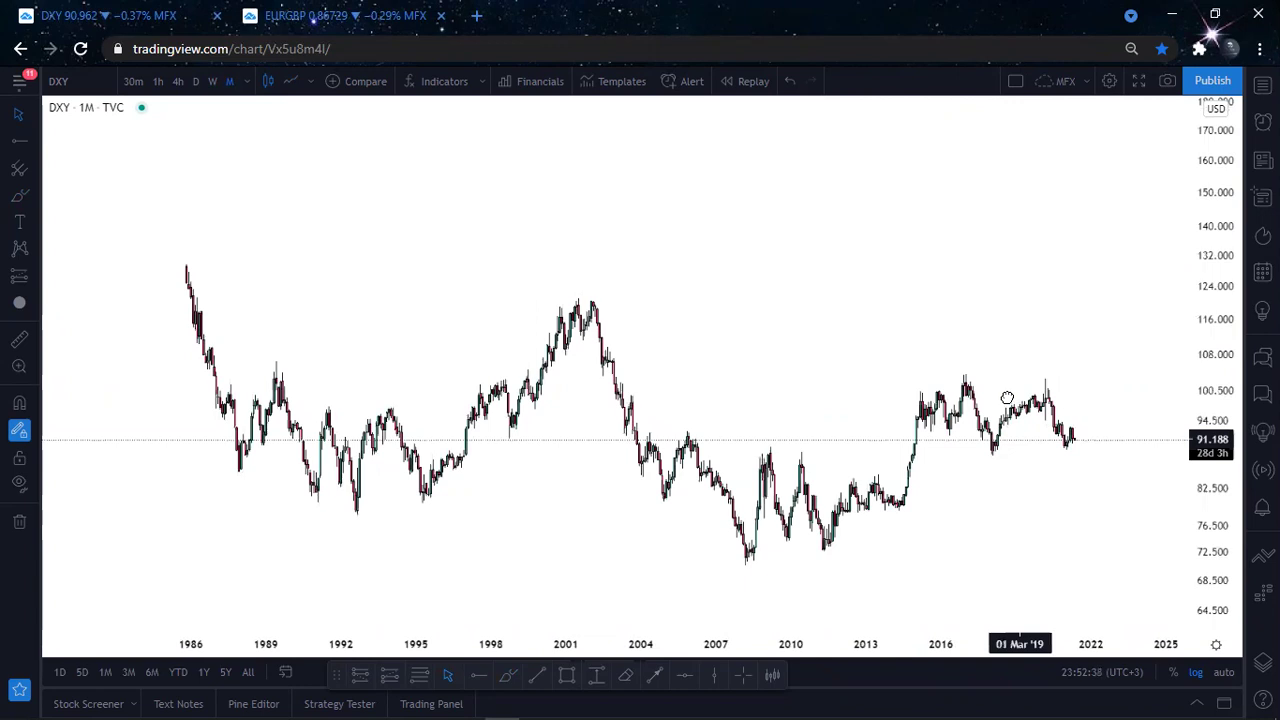
{"action": "left_click_drag", "start_coordinate": [1006, 400], "coordinate": [996, 370]}
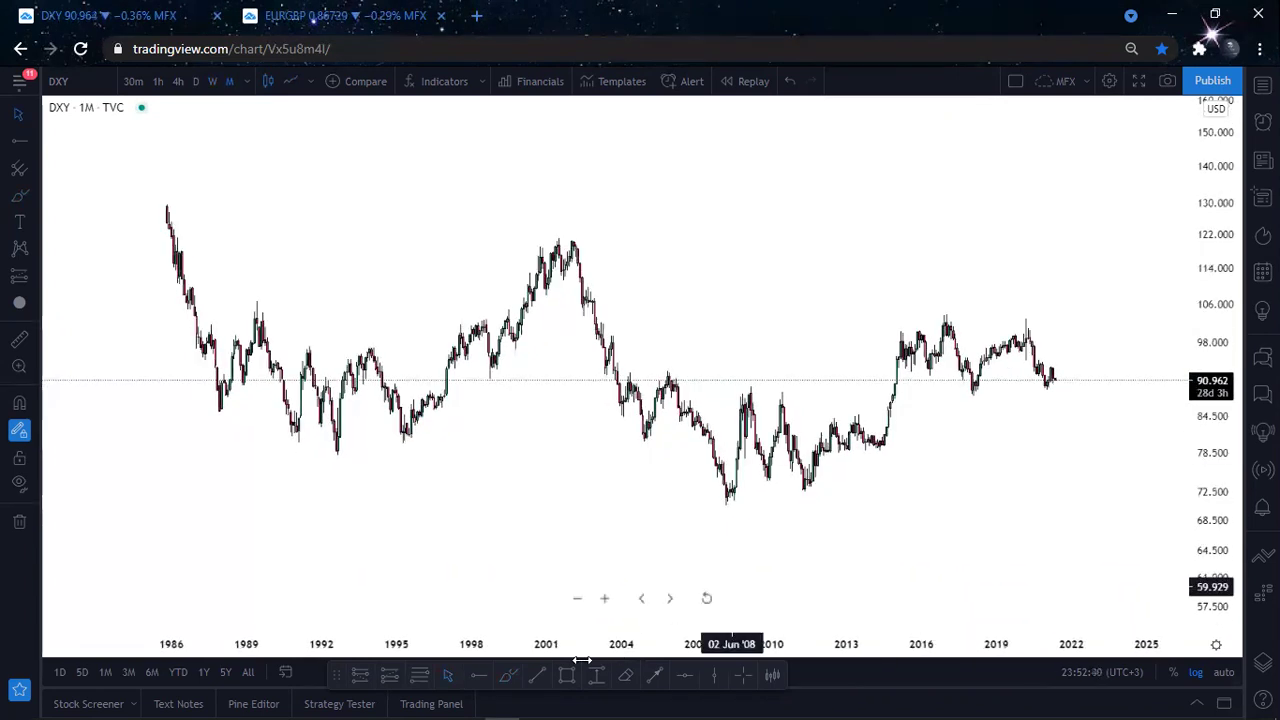
Step: Draw a rising support trend line from 70.053 at September 2010 to about 99.1, and a resistance line from 86.478 at October 2007 to 109.374
{"action": "key", "text": "alt+t"}
{"action": "left_click", "coordinate": [789, 509]}
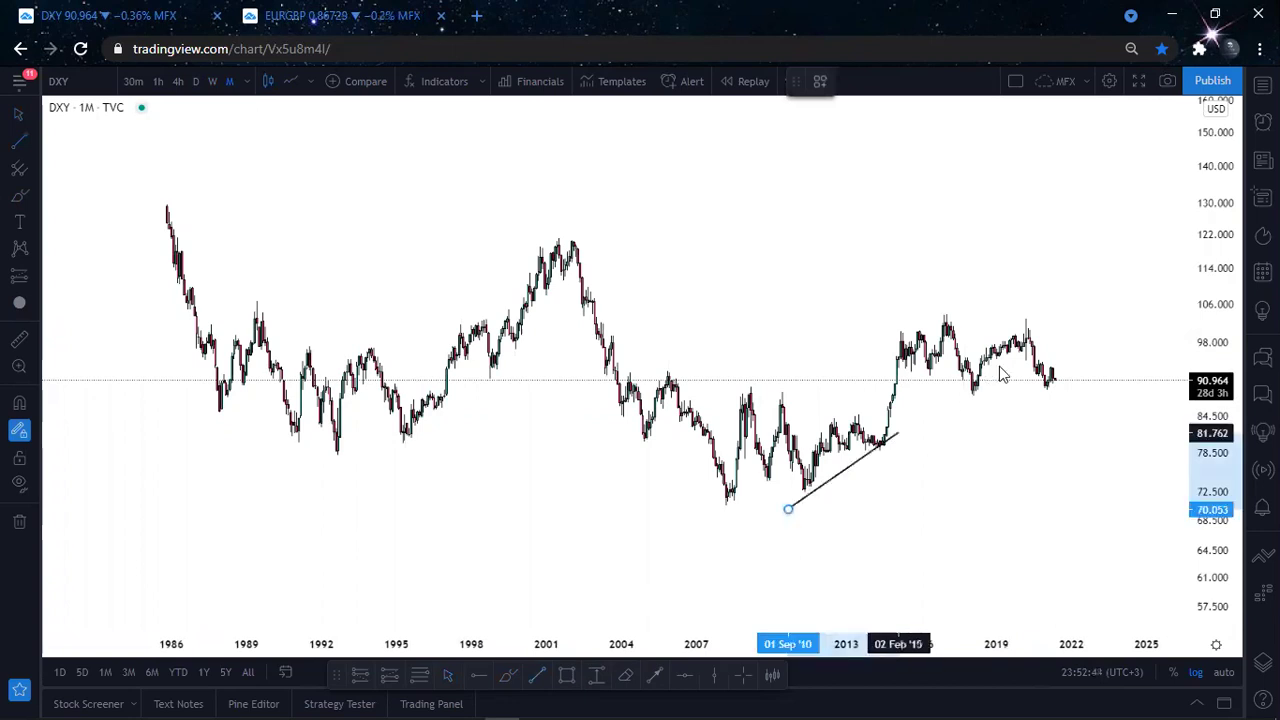
{"action": "left_click", "coordinate": [1045, 345]}
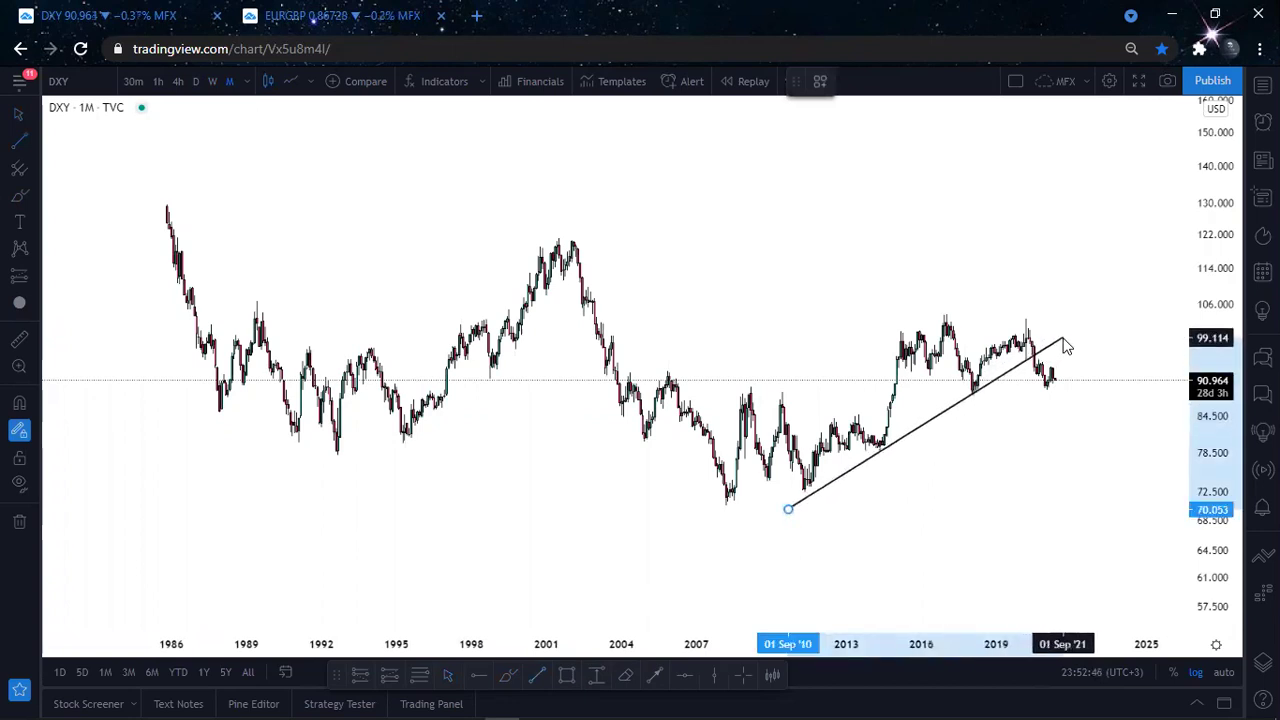
{"action": "left_click", "coordinate": [1063, 338]}
{"action": "left_click", "coordinate": [715, 404]}
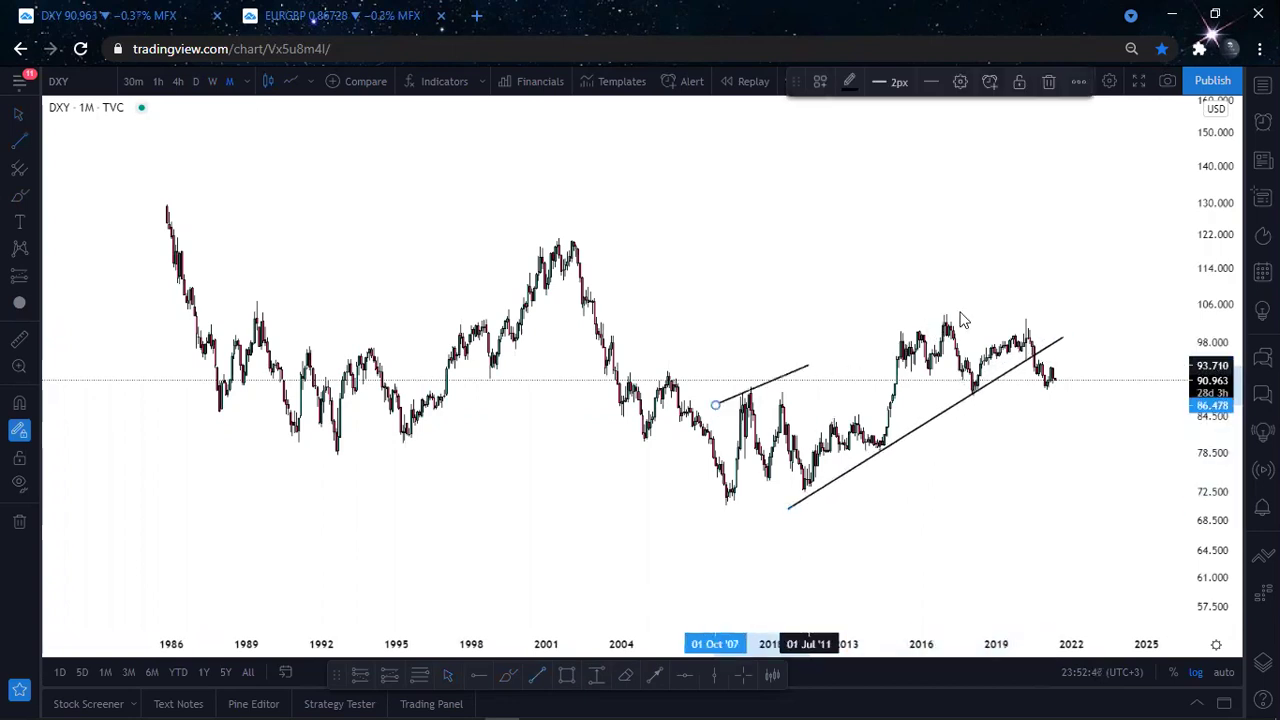
{"action": "left_click", "coordinate": [1023, 289]}
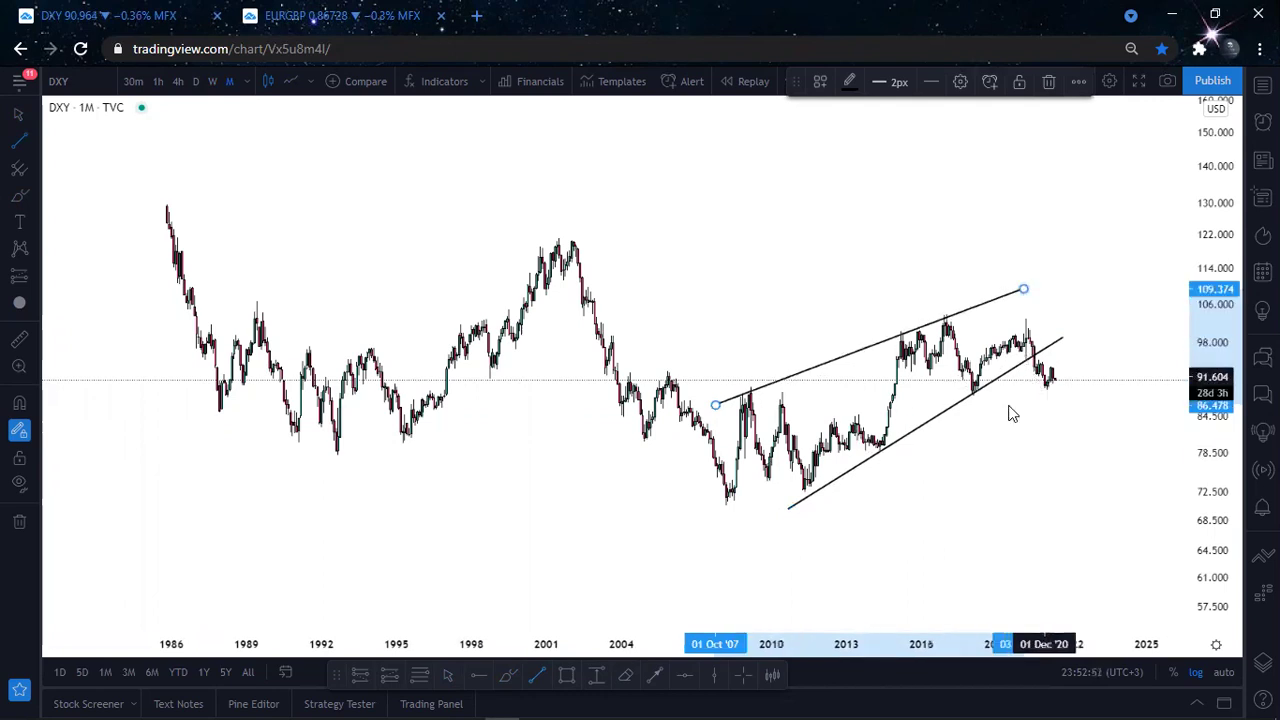
Step: Place a horizontal ray along the January 2018 low, extending across the latest monthly candles
{"action": "scroll", "coordinate": [1037, 420], "scroll_direction": "up", "scroll_amount": 2}
{"action": "left_click_drag", "start_coordinate": [1235, 491], "coordinate": [1153, 306]}
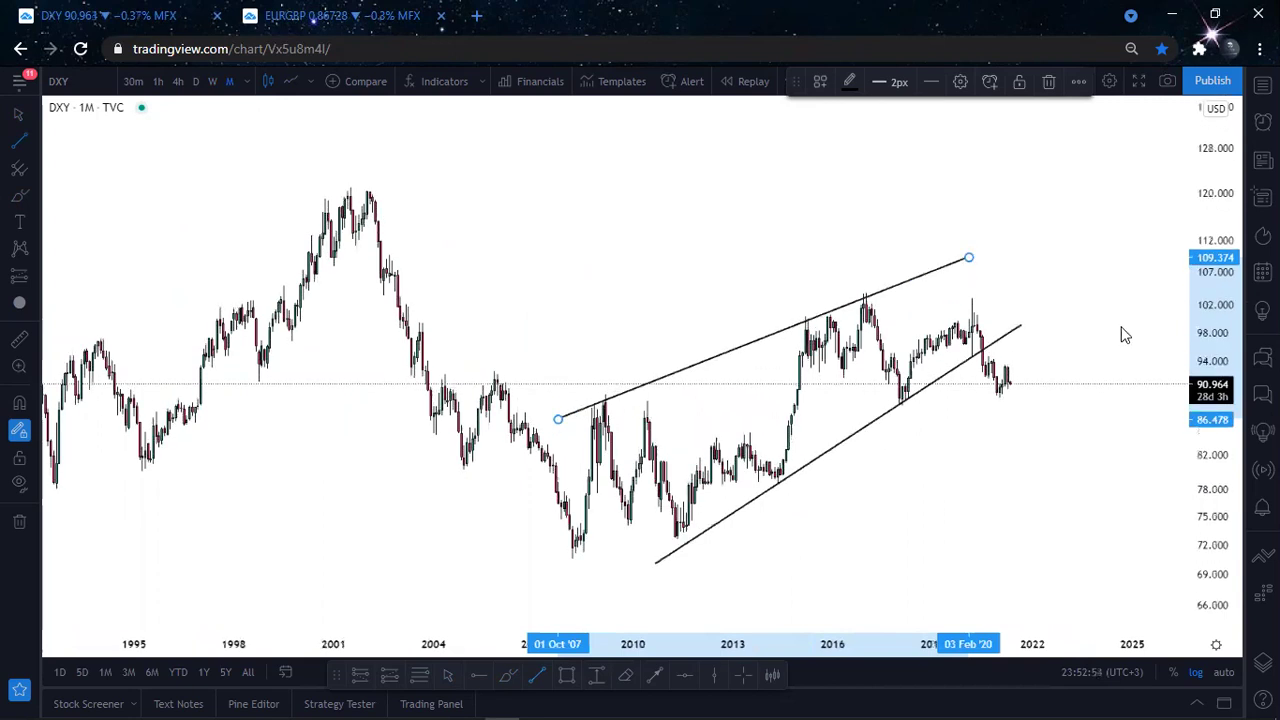
{"action": "scroll", "coordinate": [1121, 328], "scroll_direction": "up", "scroll_amount": 2}
{"action": "scroll", "coordinate": [483, 680], "scroll_direction": "up", "scroll_amount": 1}
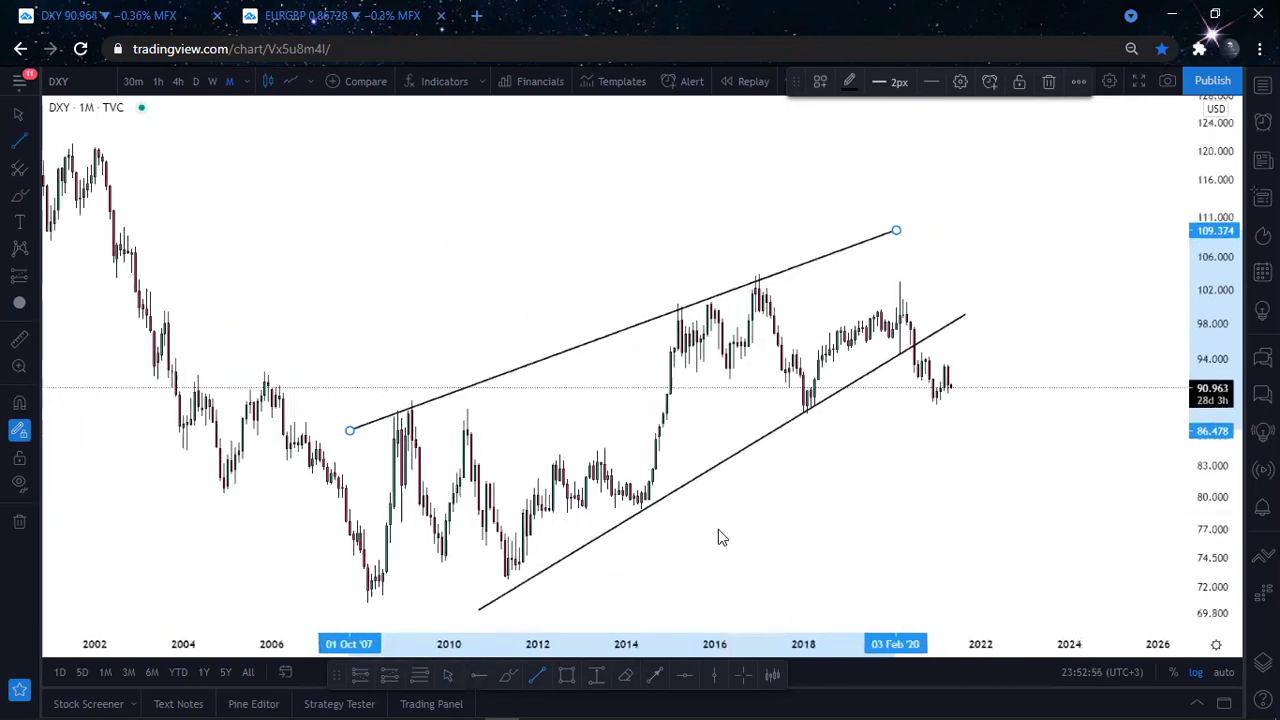
{"action": "key", "text": "alt+j"}
{"action": "left_click", "coordinate": [806, 406]}
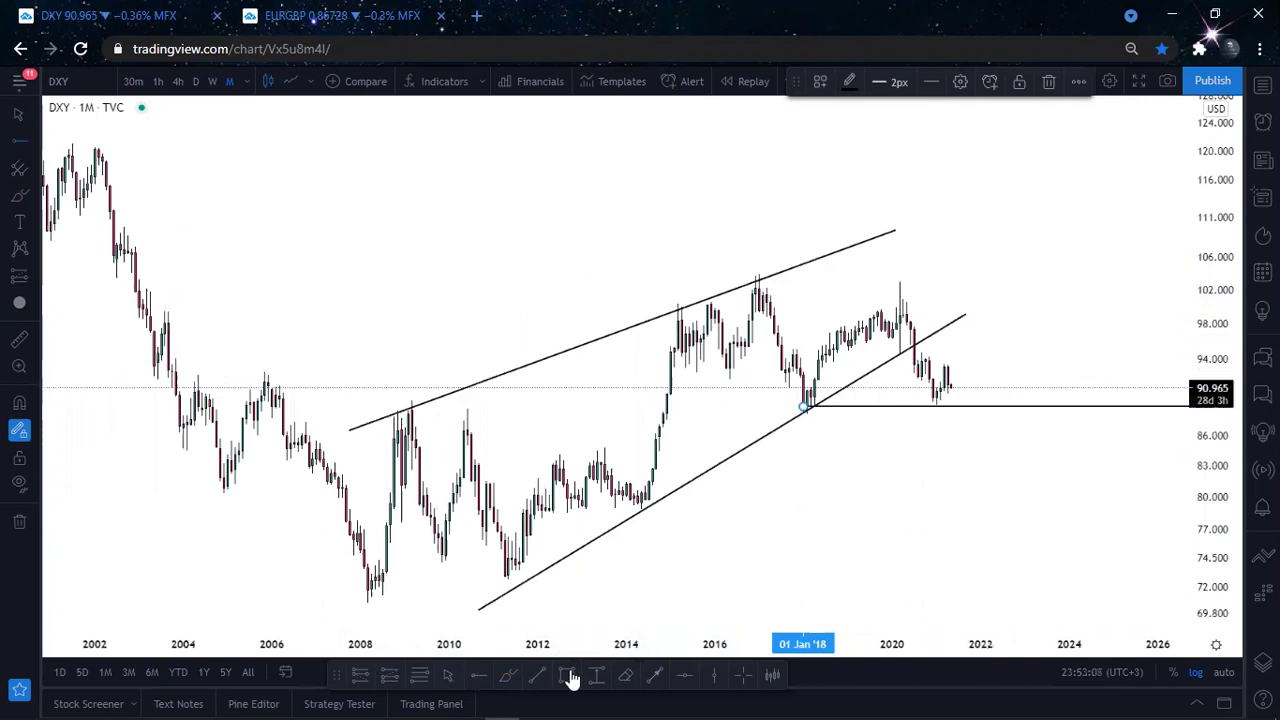
{"action": "left_click", "coordinate": [420, 335]}
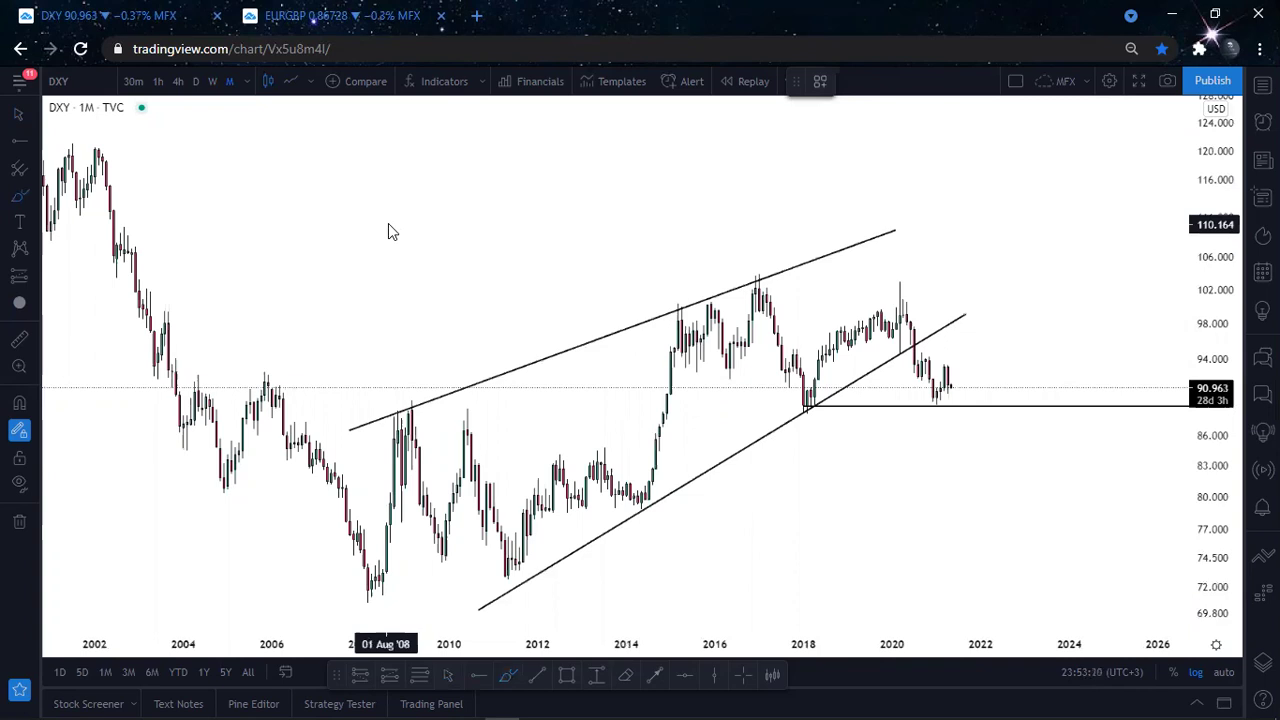
Step: Remove all drawings from the chart and switch DXY to the weekly timeframe, framing the candles from 2020 to May 2021
{"action": "left_click", "coordinate": [15, 527]}
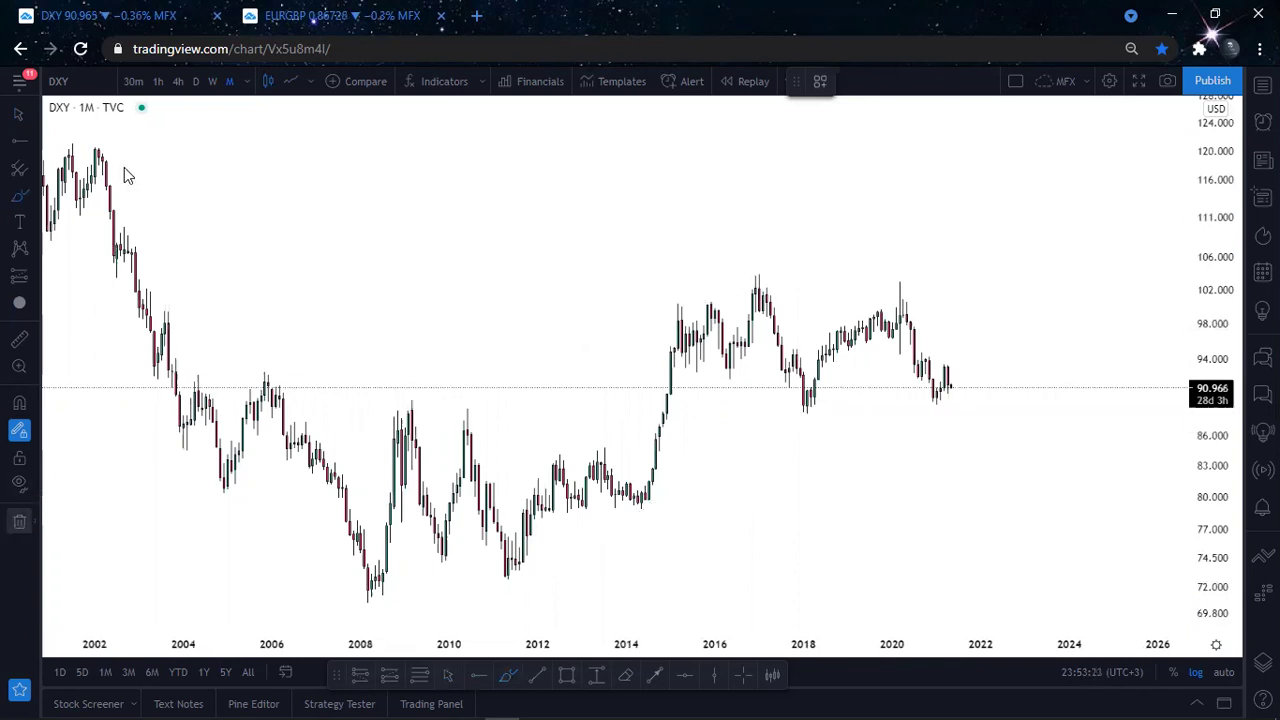
{"action": "left_click", "coordinate": [207, 83]}
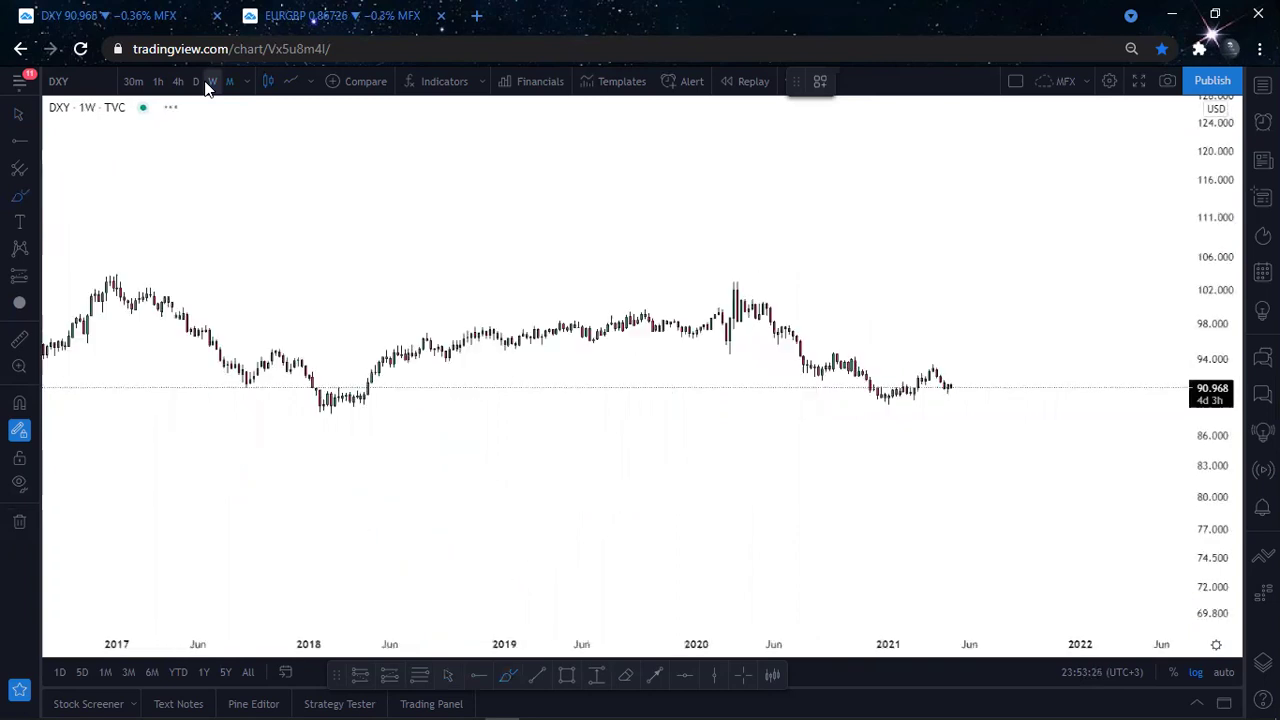
{"action": "left_click_drag", "start_coordinate": [1220, 510], "coordinate": [1163, 357]}
{"action": "left_click_drag", "start_coordinate": [1225, 536], "coordinate": [1002, 270]}
{"action": "scroll", "coordinate": [1001, 274], "scroll_direction": "up", "scroll_amount": 5}
{"action": "left_click_drag", "start_coordinate": [699, 408], "coordinate": [966, 348]}
{"action": "scroll", "coordinate": [571, 632], "scroll_direction": "up", "scroll_amount": 1}
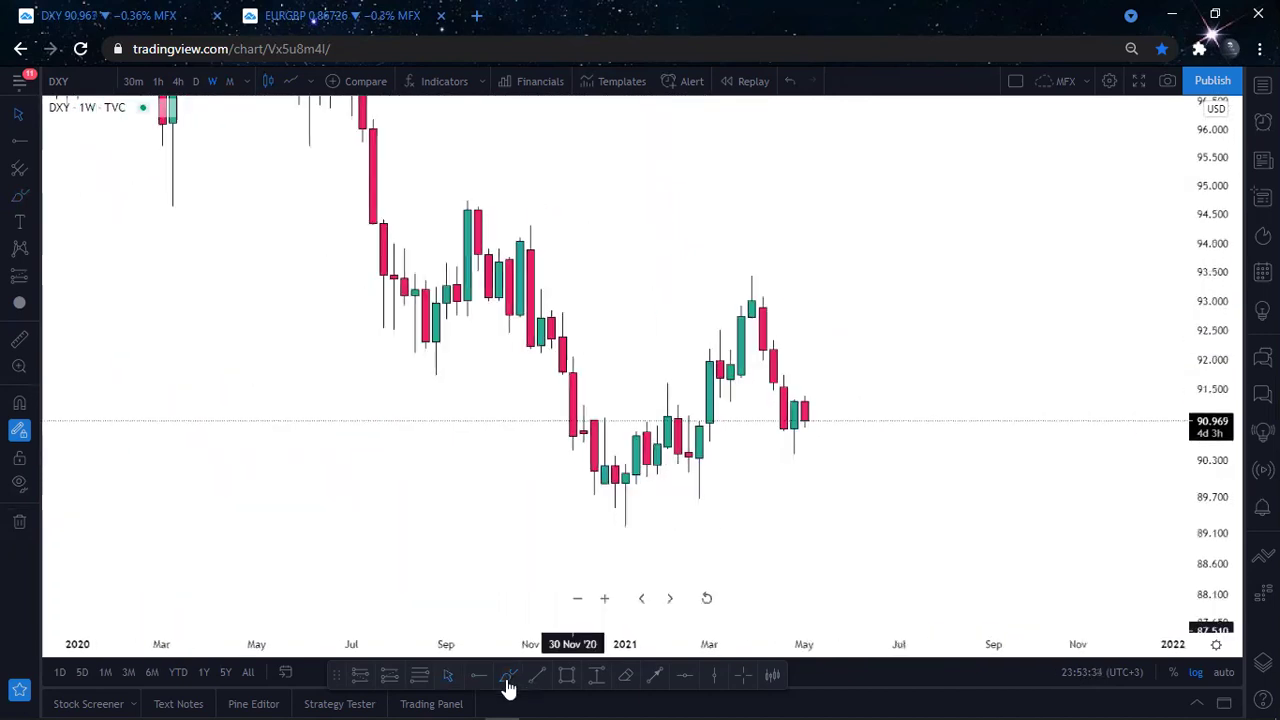
Step: Trace the weekly price bottom from late November 2020 to March 2021 with the Brush, and delete the stroke
{"action": "left_click", "coordinate": [508, 676]}
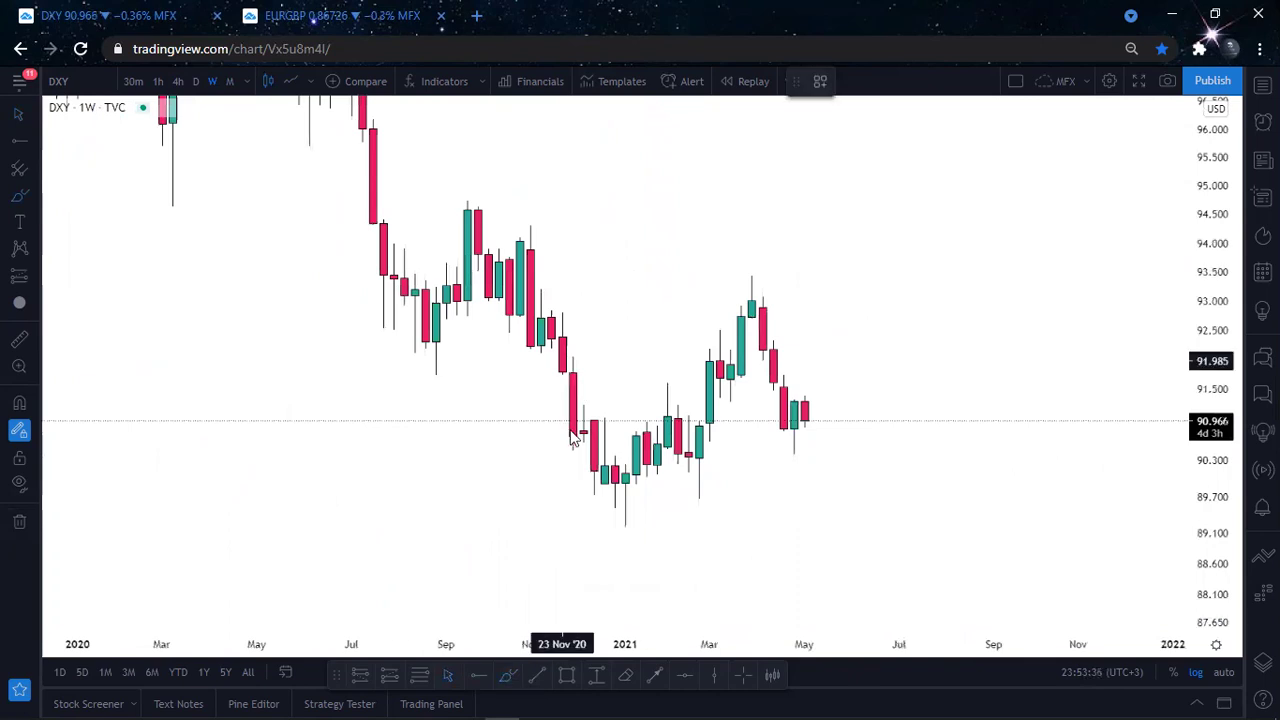
{"action": "left_click_drag", "start_coordinate": [574, 440], "coordinate": [600, 431]}
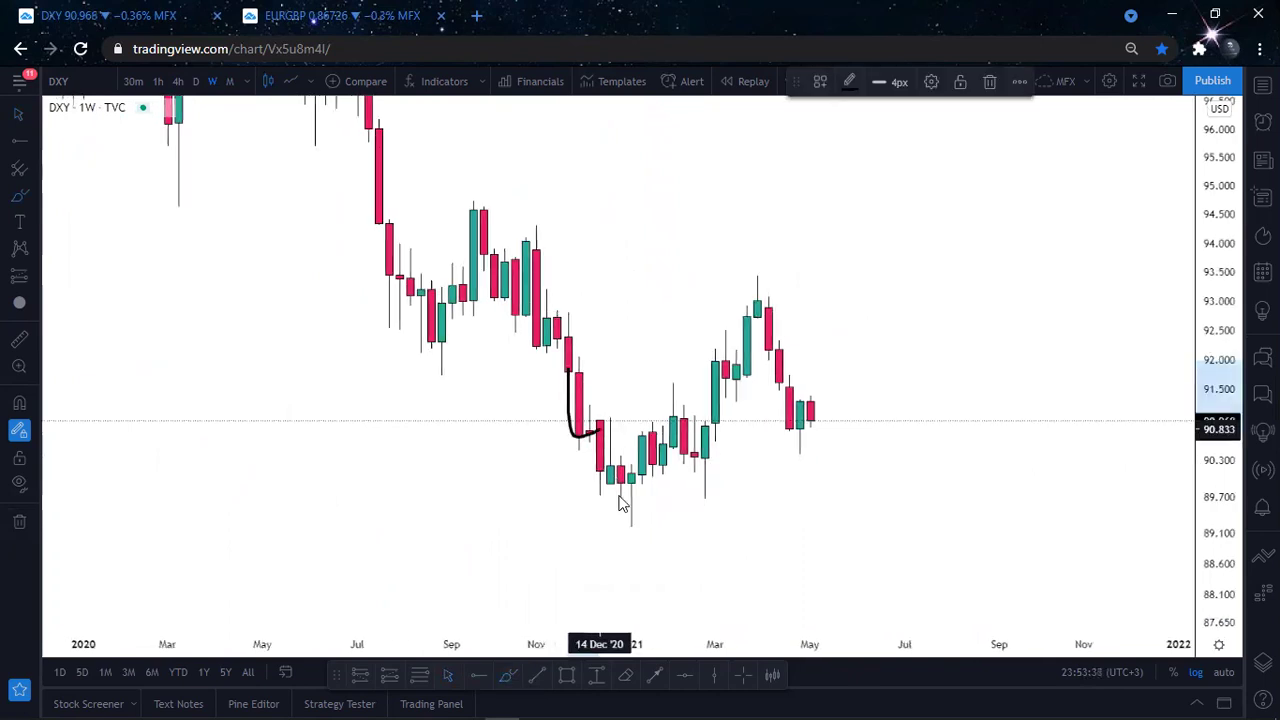
{"action": "mouse_move", "coordinate": [678, 438]}
{"action": "left_mouse_down"}
{"action": "mouse_move", "coordinate": [723, 470]}
{"action": "mouse_move", "coordinate": [727, 293]}
{"action": "left_mouse_up"}
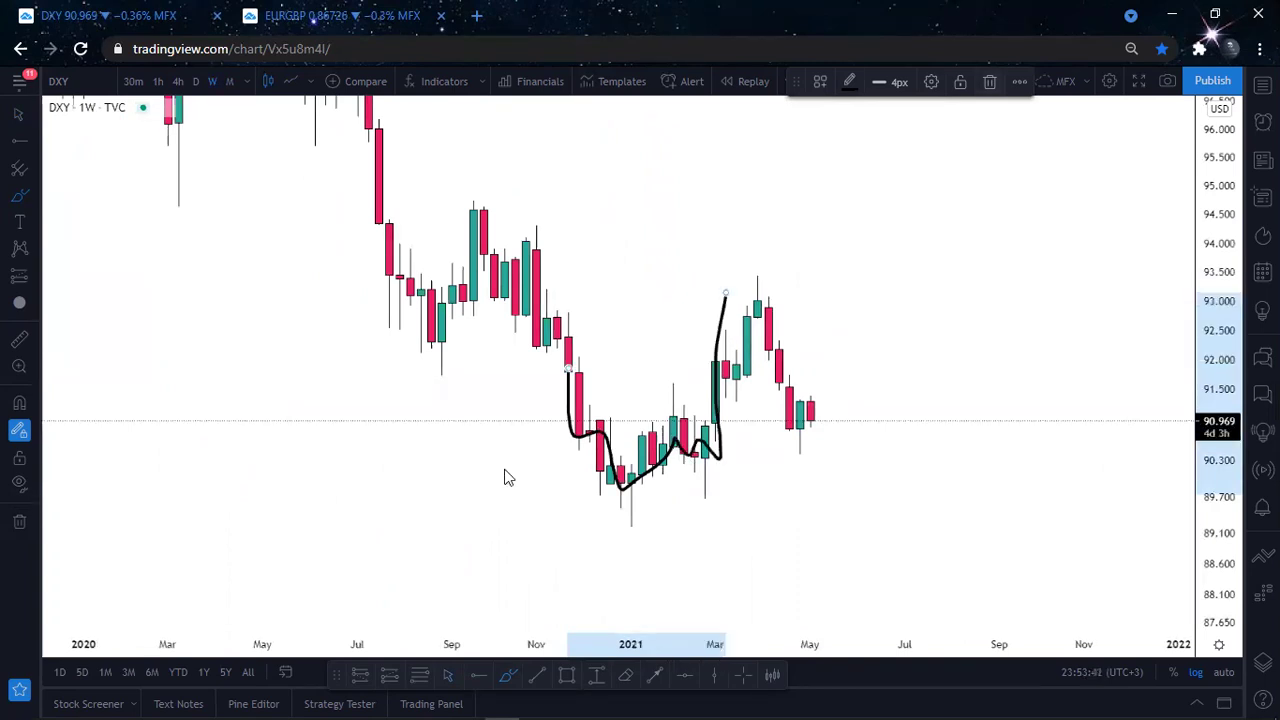
{"action": "key", "text": "Delete"}
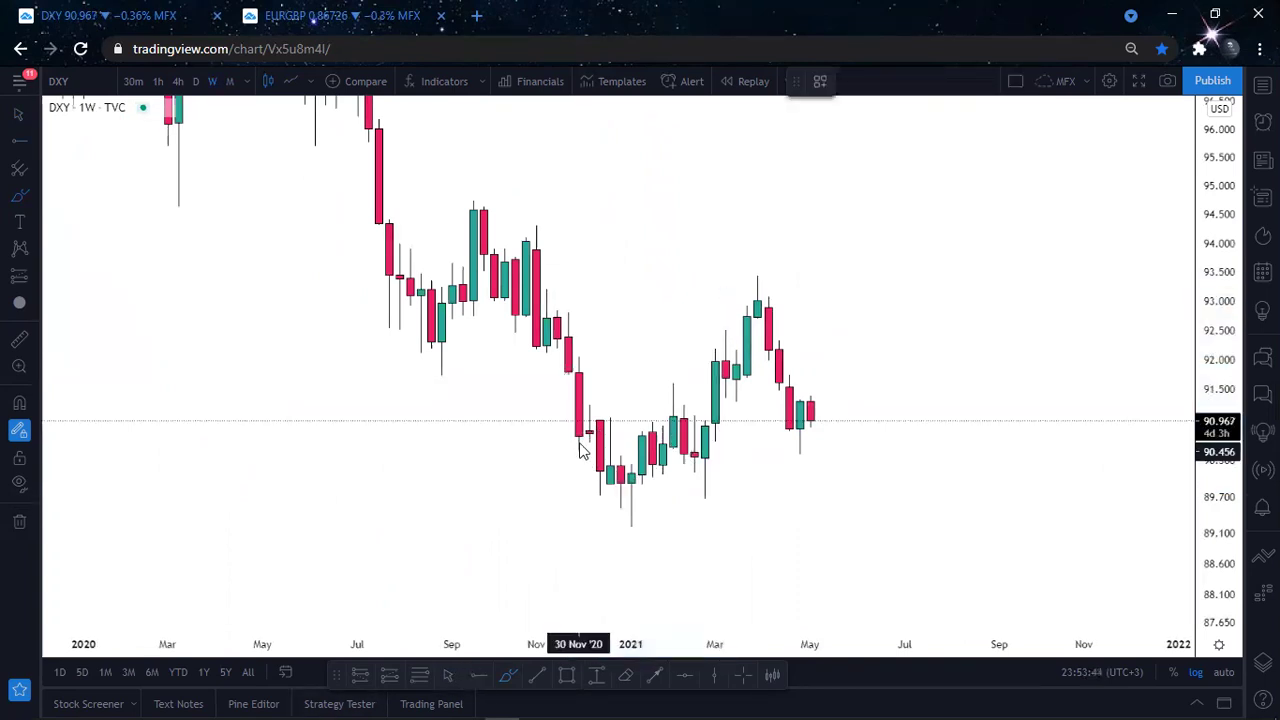
Step: Place horizontal rays at about 90.72 from the 30 November 2020 candle, at the 21 December 2020 body low, and near 92.000 from early March 2021
{"action": "left_click", "coordinate": [578, 437]}
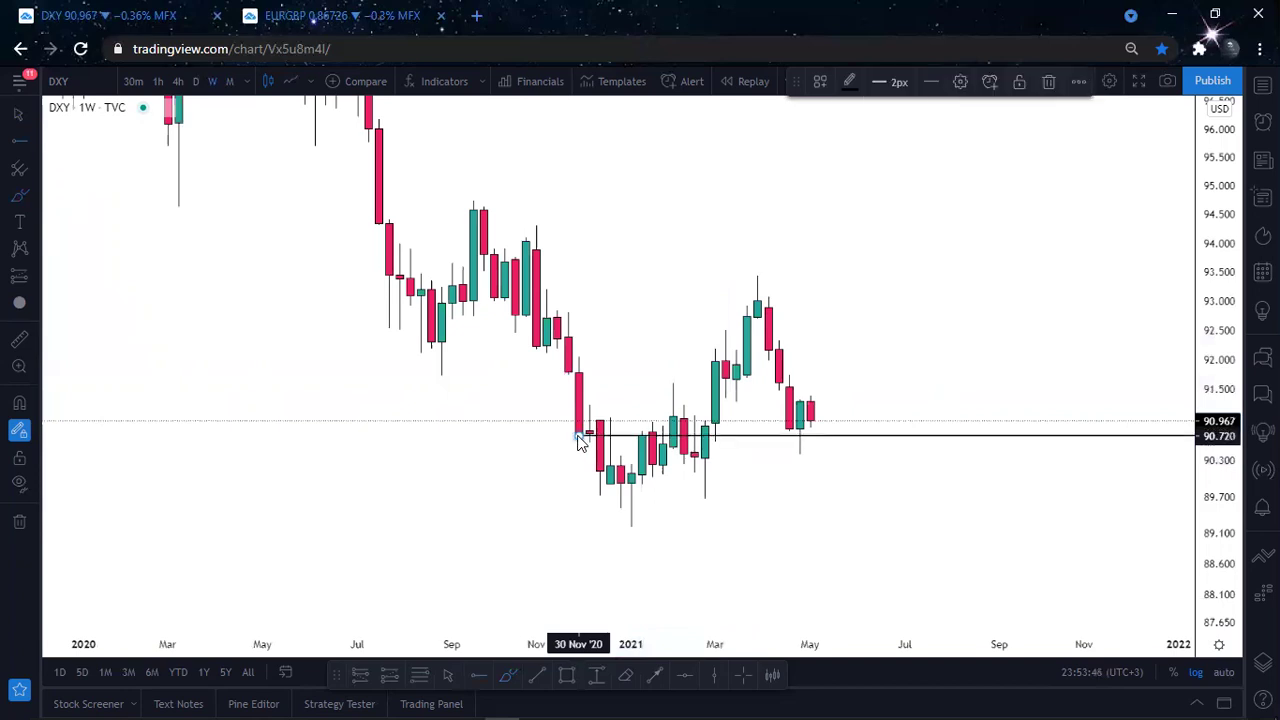
{"action": "left_click", "coordinate": [608, 486]}
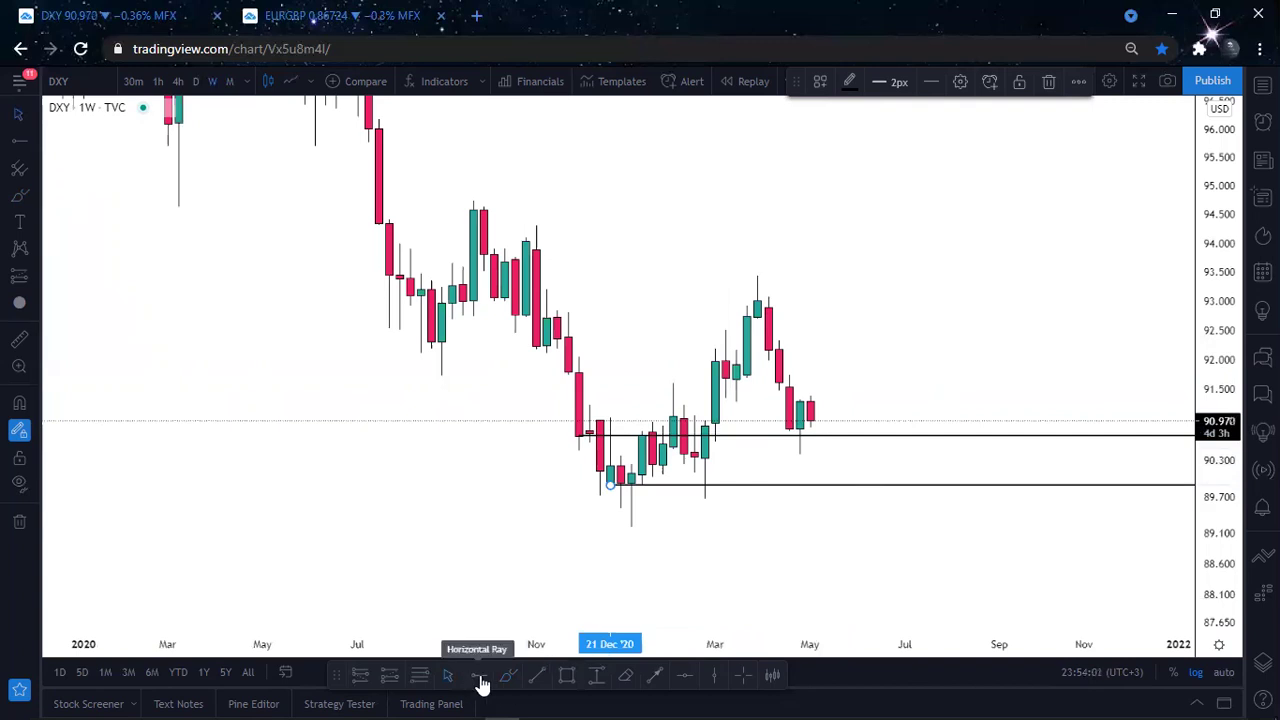
{"action": "left_click", "coordinate": [691, 586]}
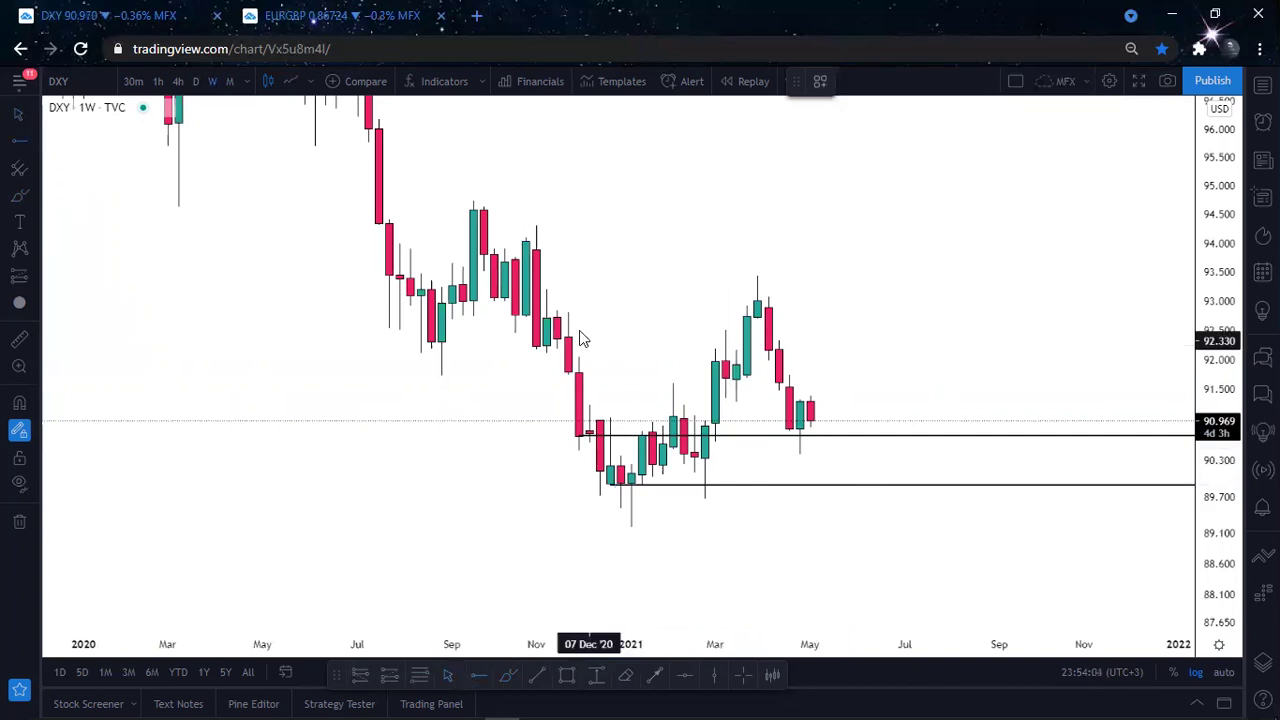
{"action": "left_click", "coordinate": [715, 363]}
{"action": "left_click", "coordinate": [670, 310]}
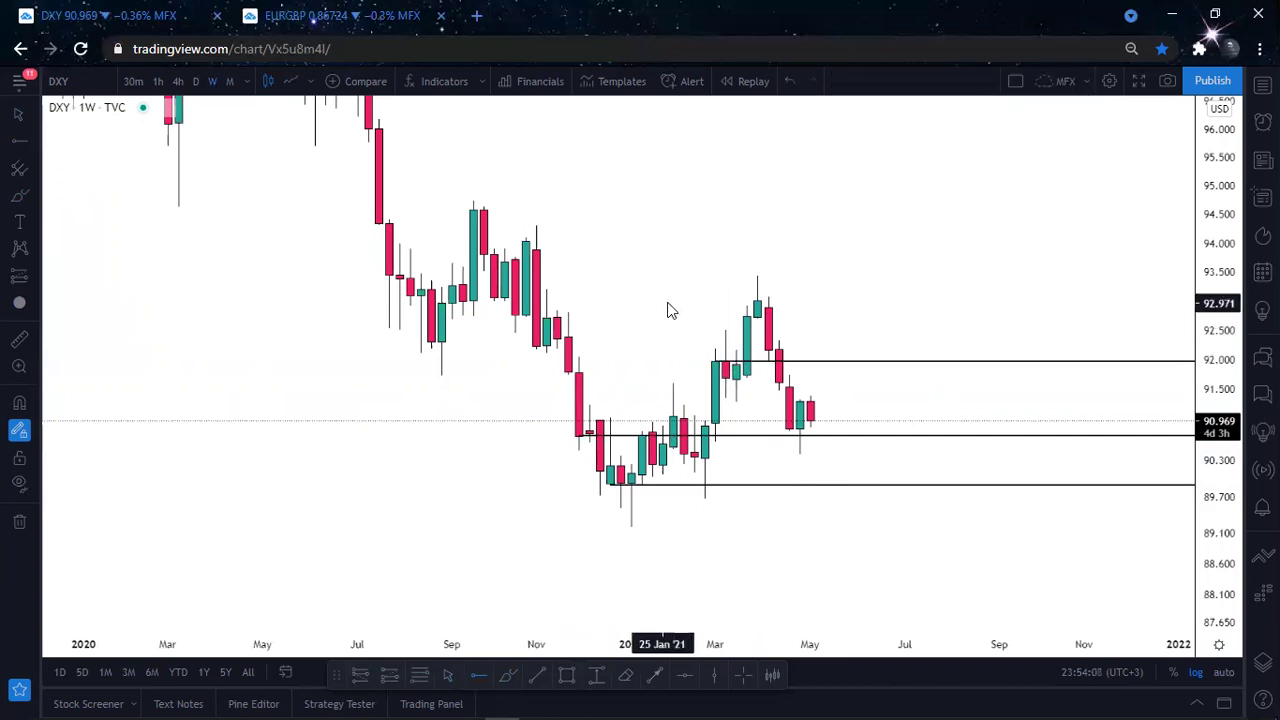
{"action": "scroll", "coordinate": [670, 310], "scroll_direction": "down", "scroll_amount": 1}
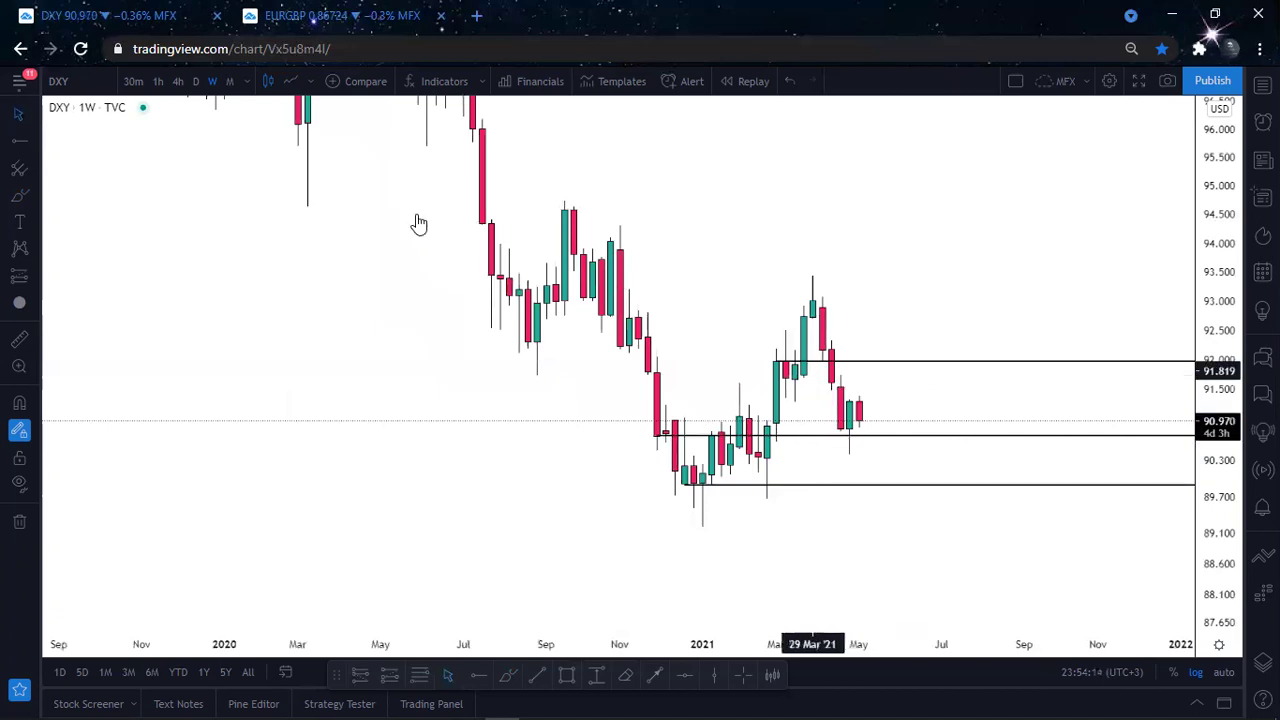
Step: Switch DXY to the daily timeframe and remove all drawings, framing the candles from February to May 2021
{"action": "left_click", "coordinate": [198, 85]}
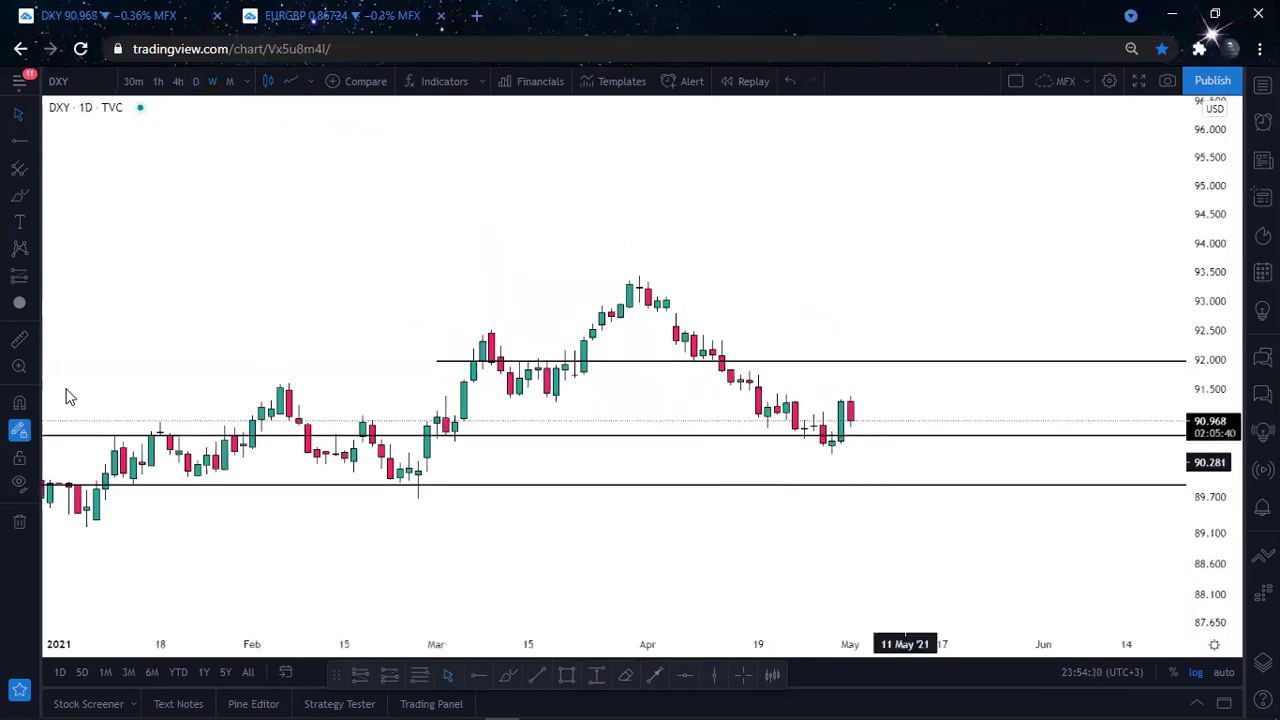
{"action": "left_click", "coordinate": [19, 521]}
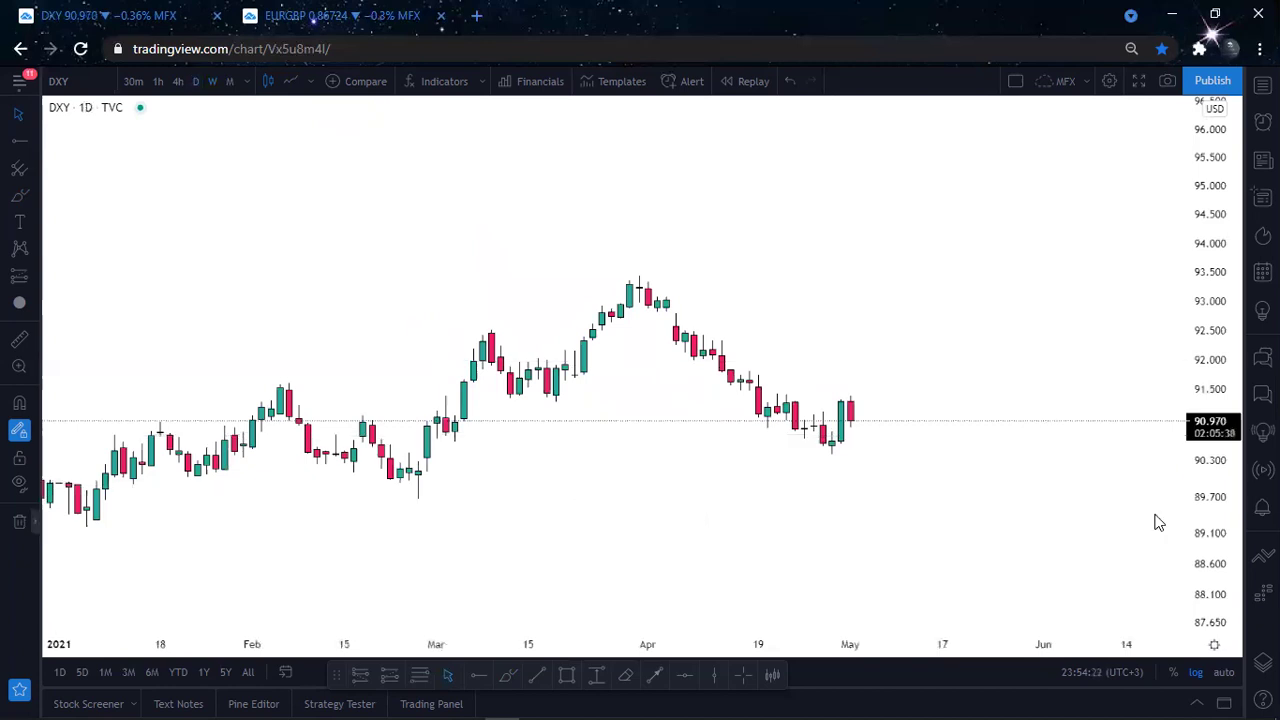
{"action": "left_click_drag", "start_coordinate": [1202, 507], "coordinate": [1202, 489]}
{"action": "scroll", "coordinate": [1001, 197], "scroll_direction": "up", "scroll_amount": 1}
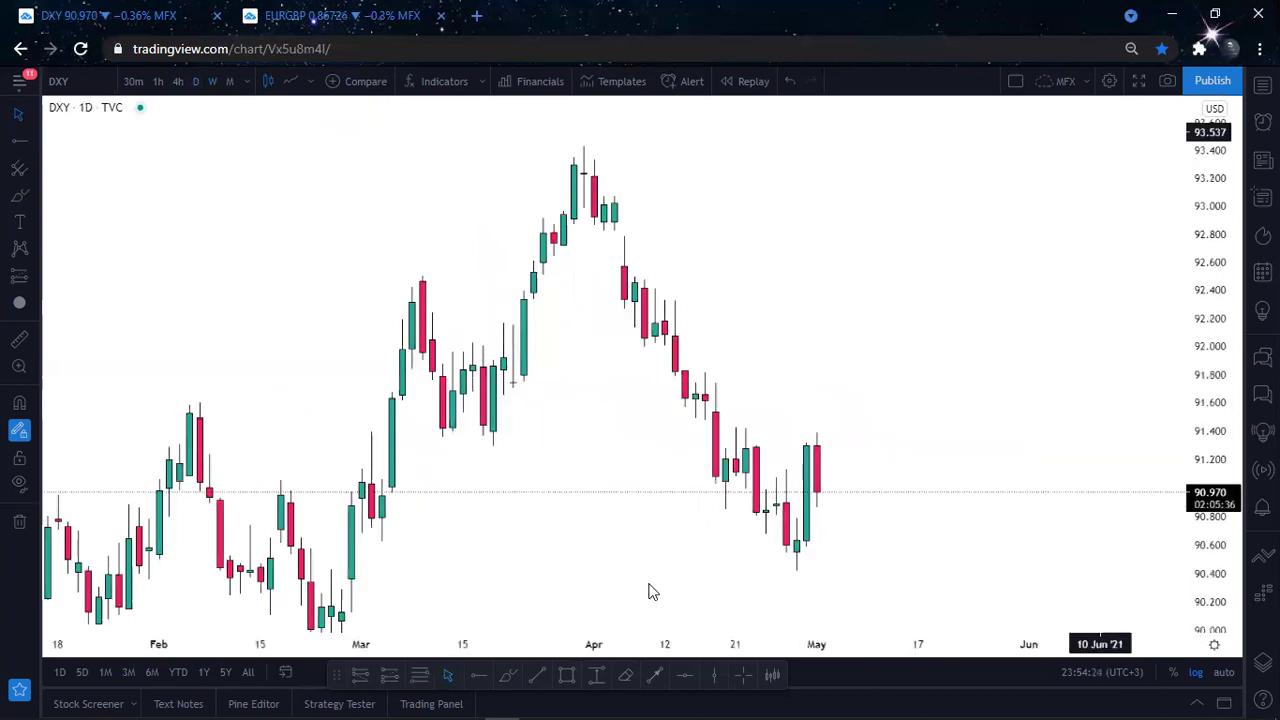
Step: Place horizontal rays at about 90.816 from the 23 April 2021 candle and at about 90.535 from the 28 April 2021 candle
{"action": "left_click", "coordinate": [479, 682]}
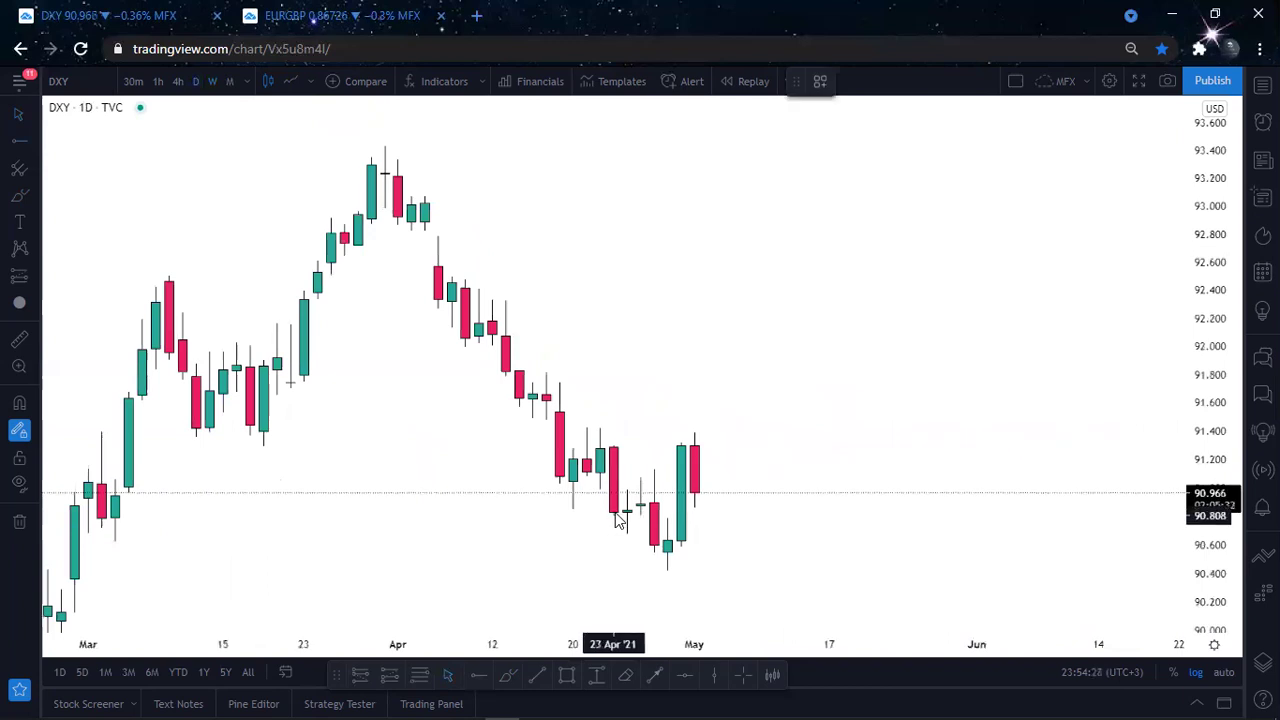
{"action": "left_click", "coordinate": [614, 516]}
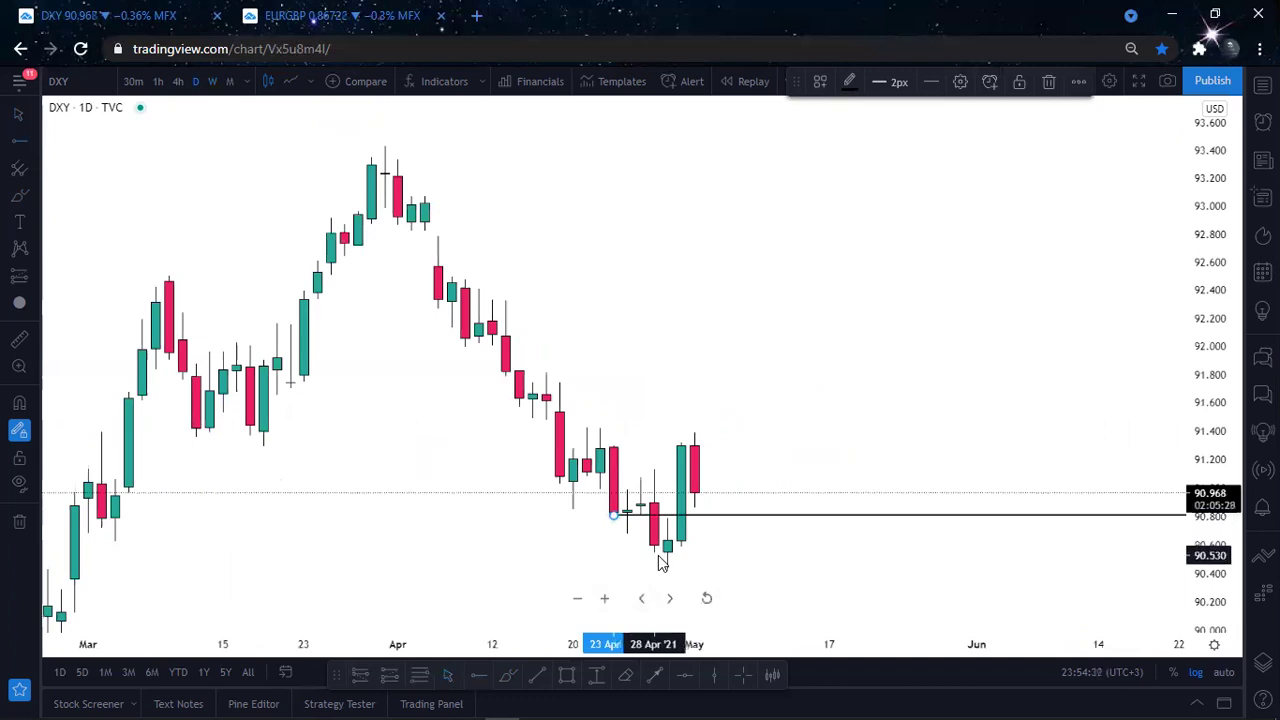
{"action": "left_click", "coordinate": [655, 555]}
{"action": "mouse_move", "coordinate": [660, 557]}
{"action": "left_mouse_down"}
{"action": "mouse_move", "coordinate": [655, 568]}
{"action": "mouse_move", "coordinate": [660, 554]}
{"action": "left_mouse_up"}
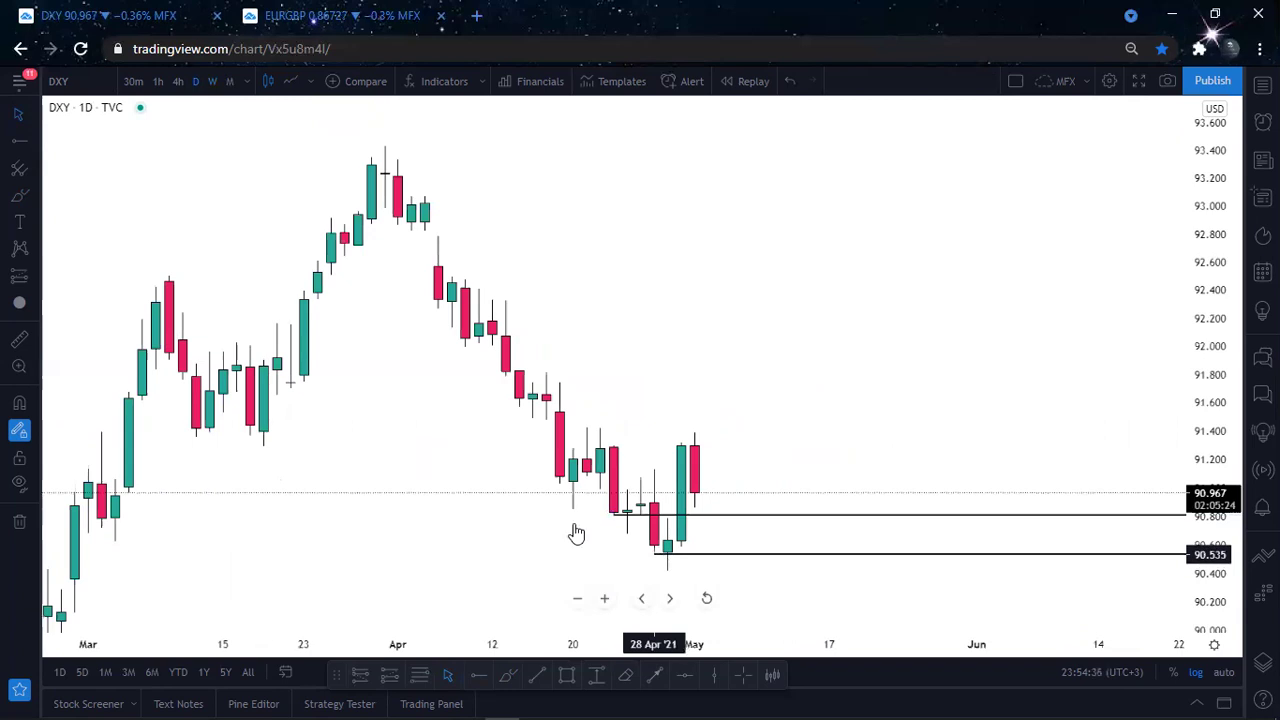
Step: Draw a descending trend line from about 93.511 on 31 March 2021 to about 90.421 on 5 May 2021
{"action": "scroll", "coordinate": [1104, 252], "scroll_direction": "down", "scroll_amount": 3}
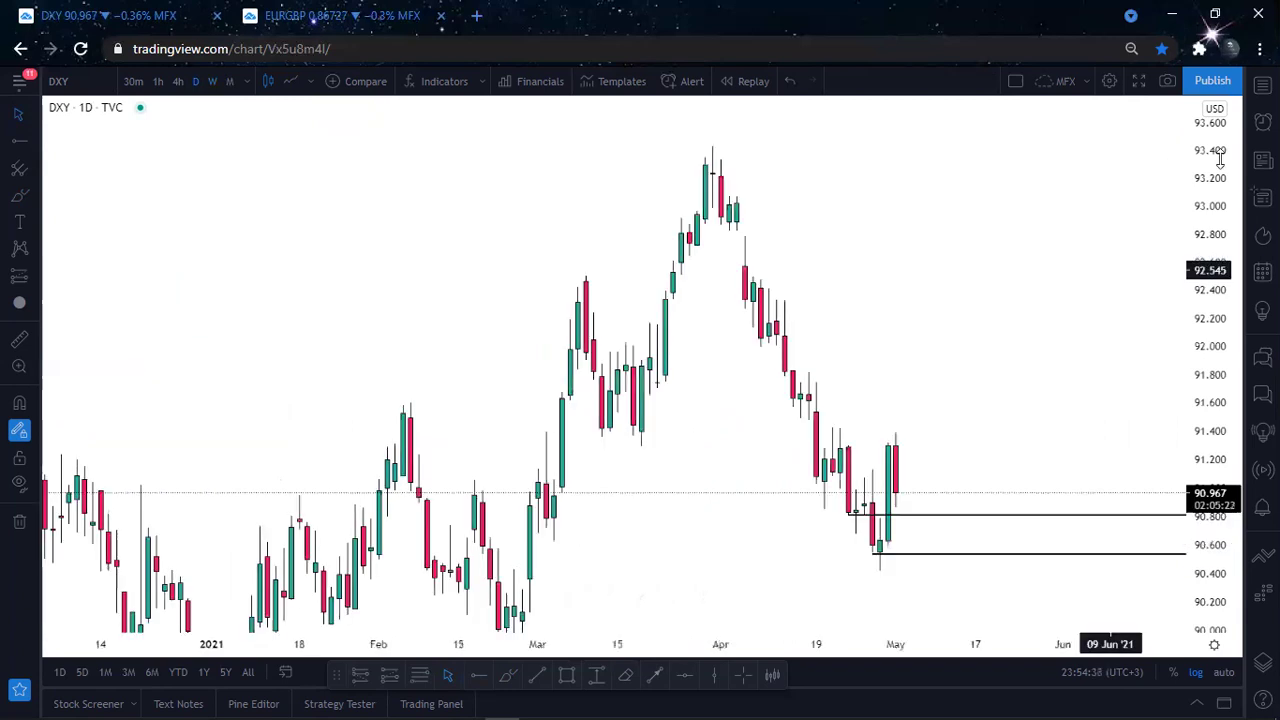
{"action": "scroll", "coordinate": [892, 334], "scroll_direction": "up", "scroll_amount": 2}
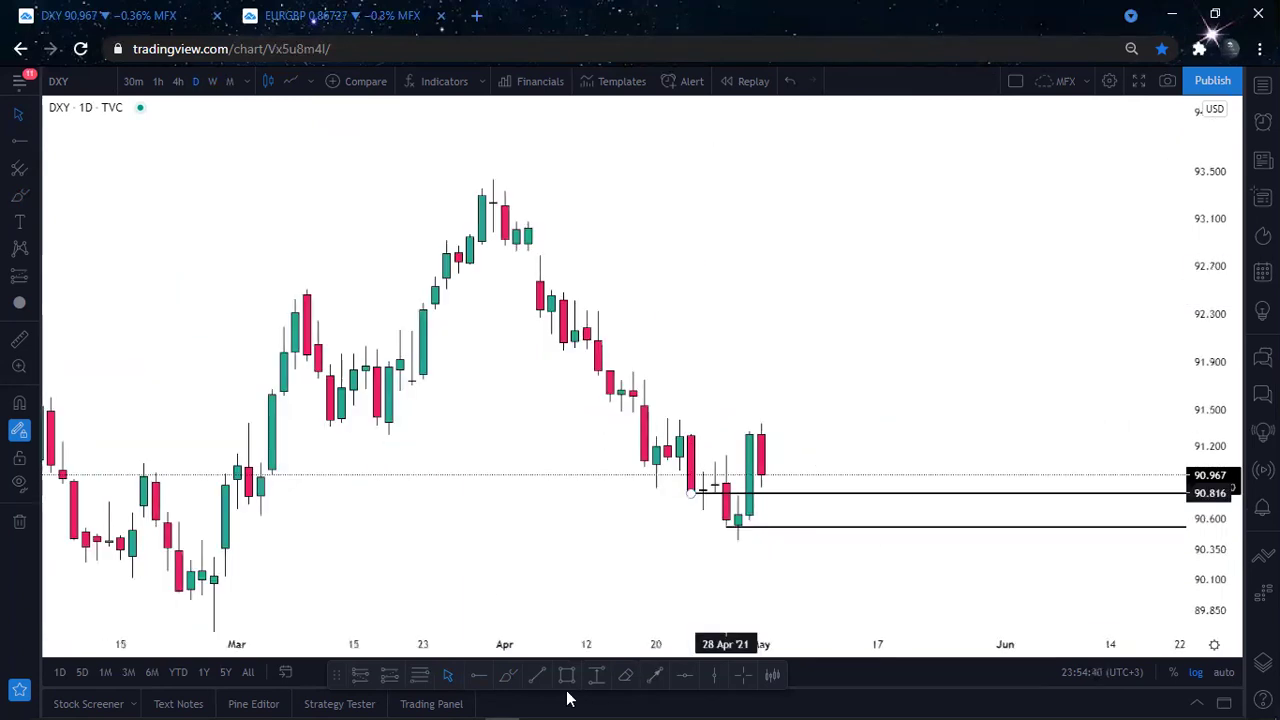
{"action": "key", "text": "alt+t"}
{"action": "left_click", "coordinate": [493, 172]}
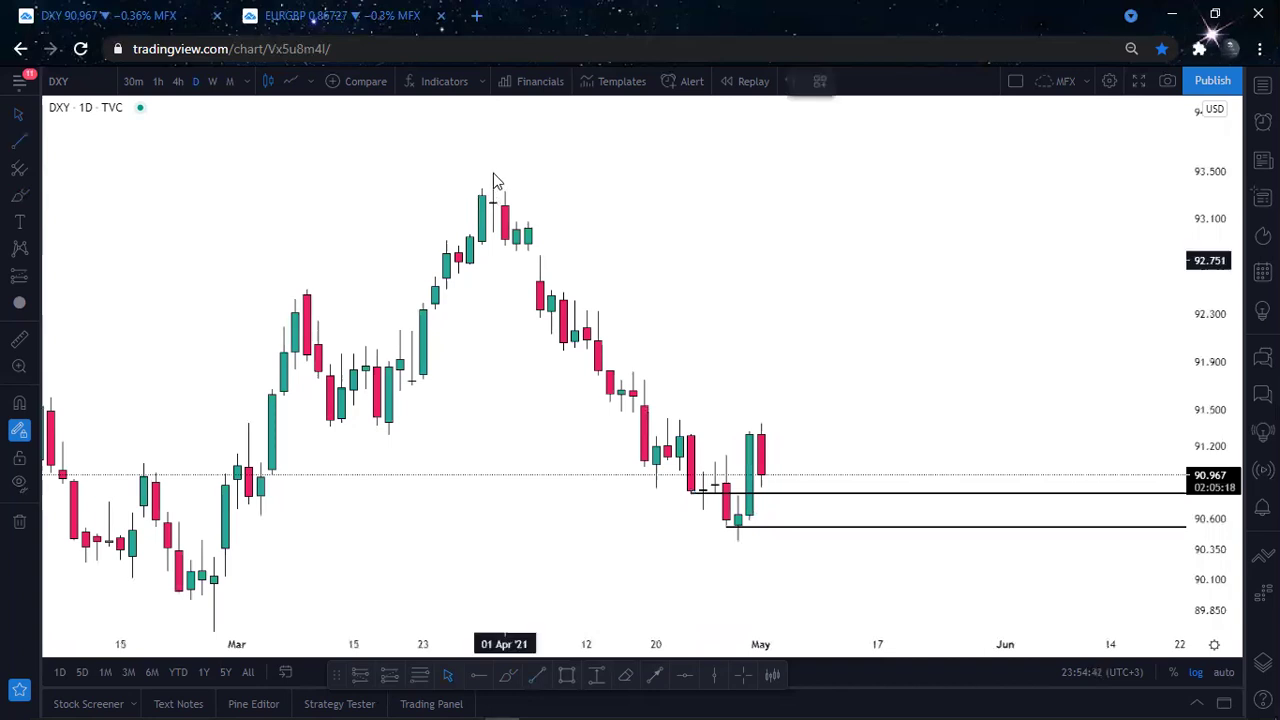
{"action": "left_click", "coordinate": [632, 392]}
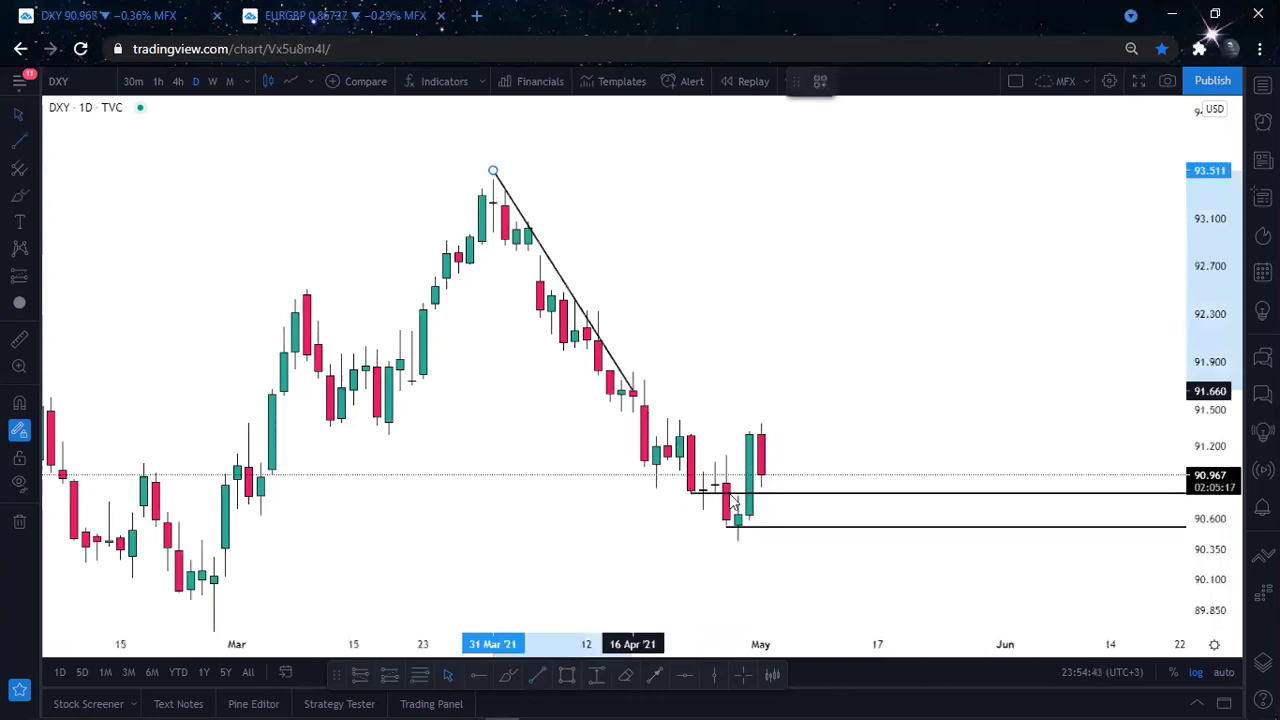
{"action": "left_click", "coordinate": [784, 541]}
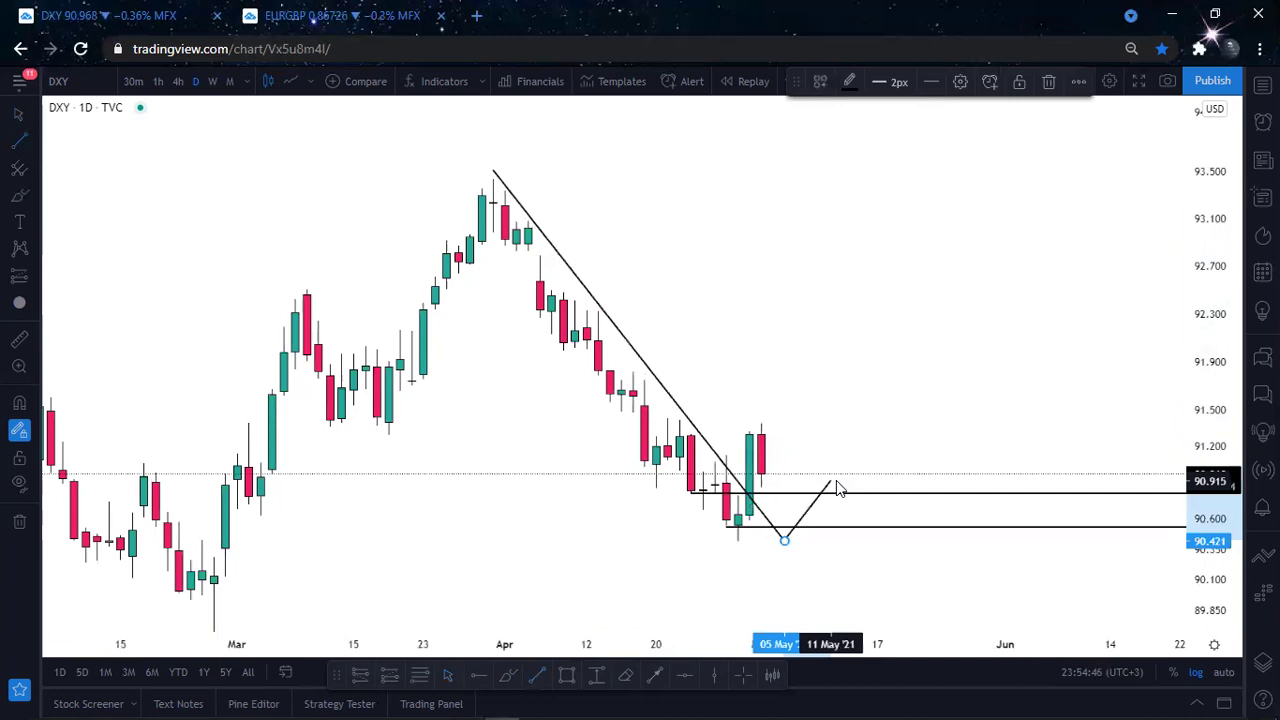
{"action": "key", "text": "Escape"}
Step: Move the descending trend line's start down onto the upper wick tip of the 31 March 2021 candle
{"action": "scroll", "coordinate": [698, 481], "scroll_direction": "up", "scroll_amount": 3}
{"action": "scroll", "coordinate": [1157, 311], "scroll_direction": "down", "scroll_amount": 1}
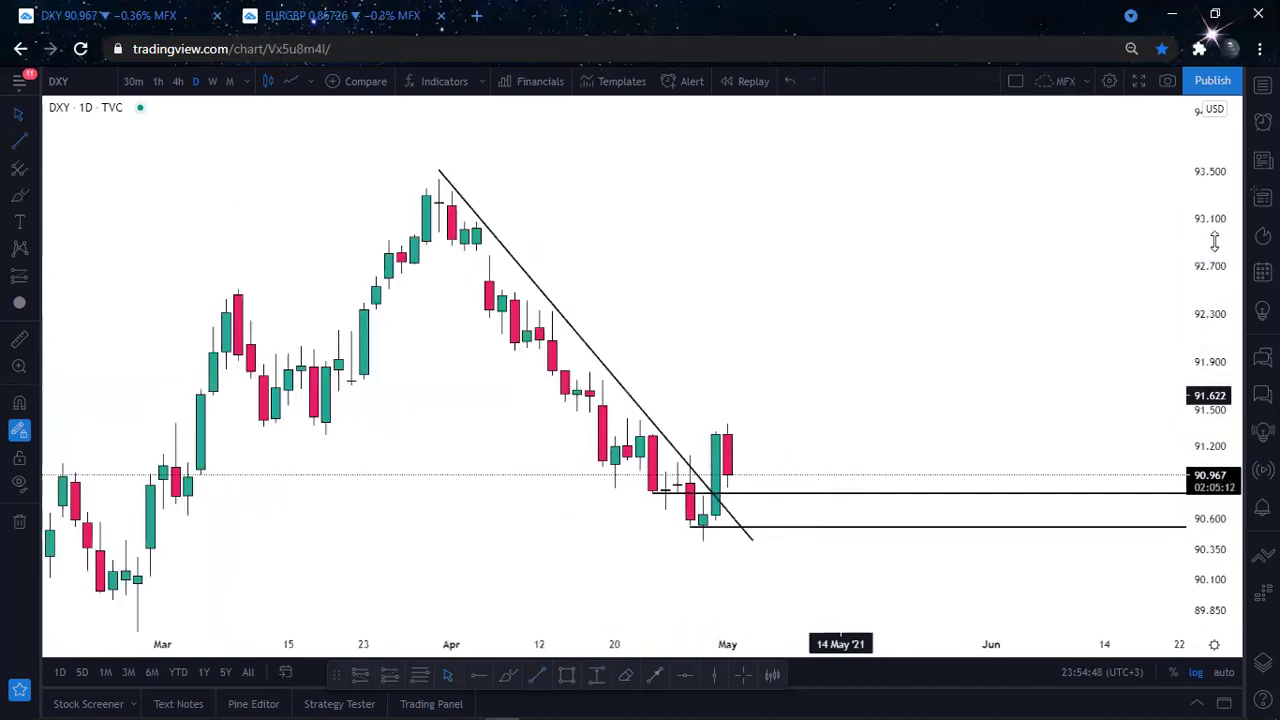
{"action": "scroll", "coordinate": [911, 261], "scroll_direction": "up", "scroll_amount": 1}
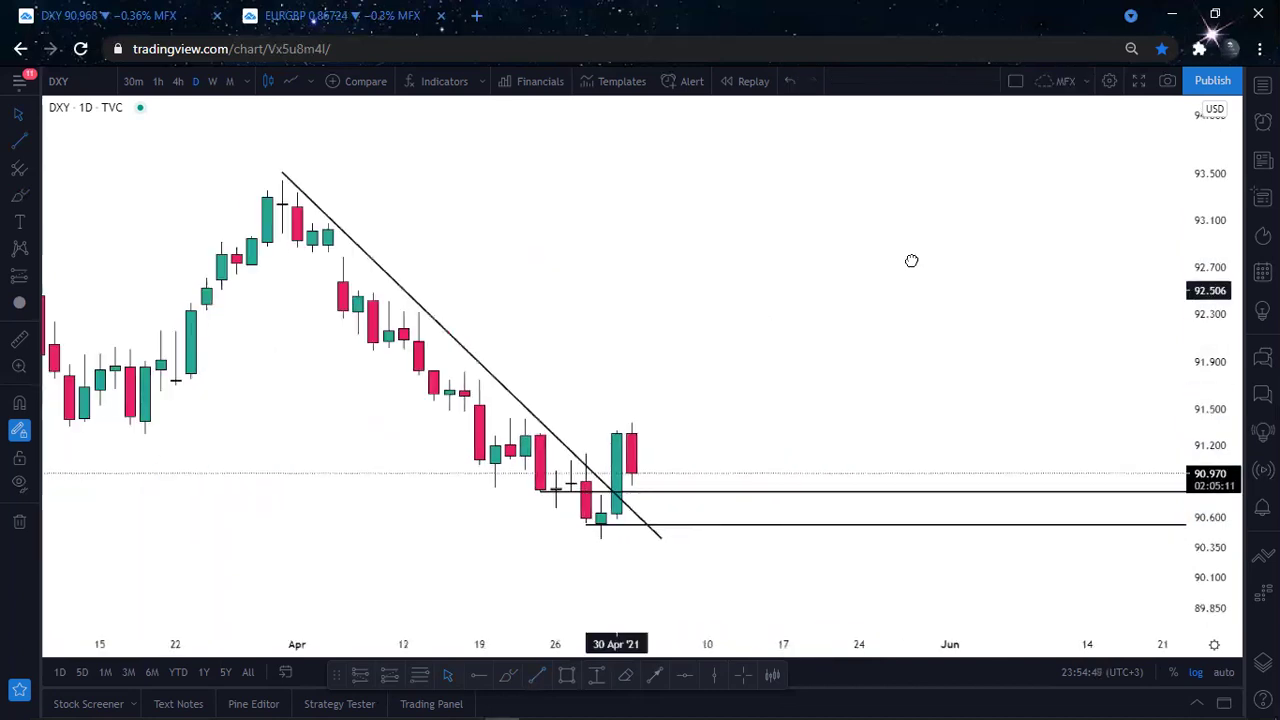
{"action": "left_click_drag", "start_coordinate": [559, 284], "coordinate": [904, 261]}
{"action": "scroll", "coordinate": [525, 275], "scroll_direction": "up", "scroll_amount": 2}
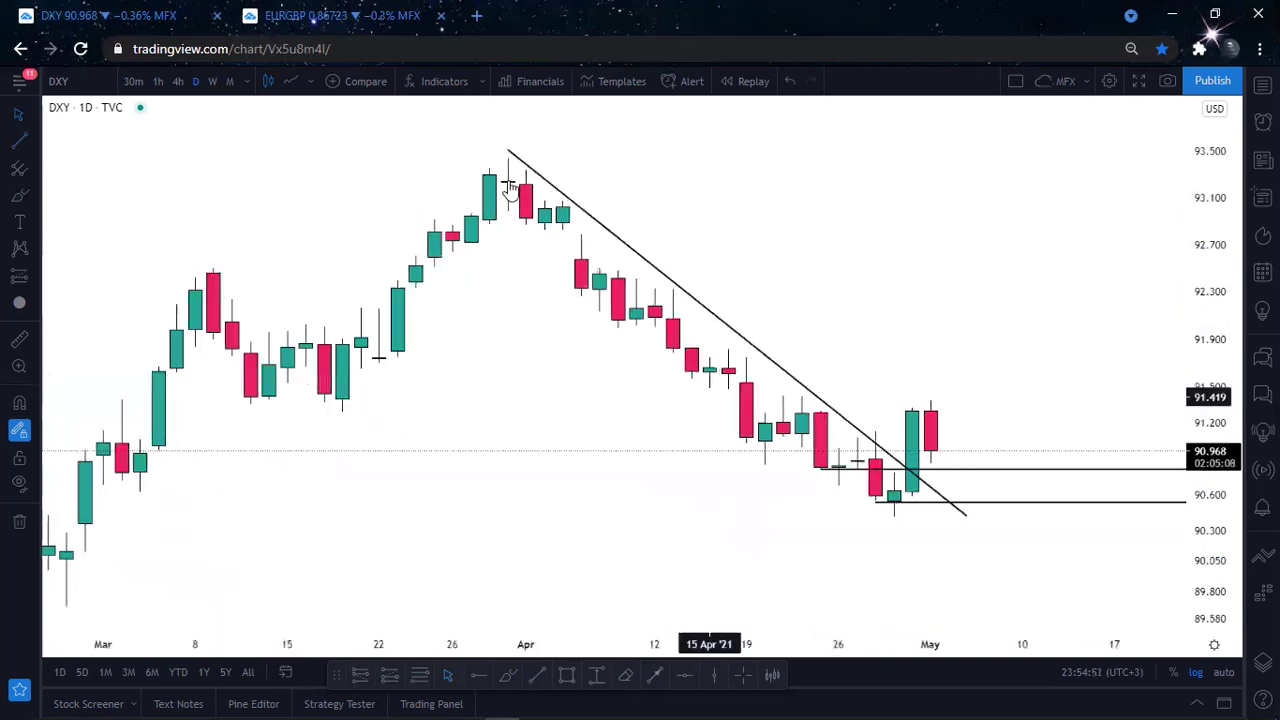
{"action": "left_click_drag", "start_coordinate": [500, 160], "coordinate": [503, 160]}
{"action": "left_click", "coordinate": [527, 378]}
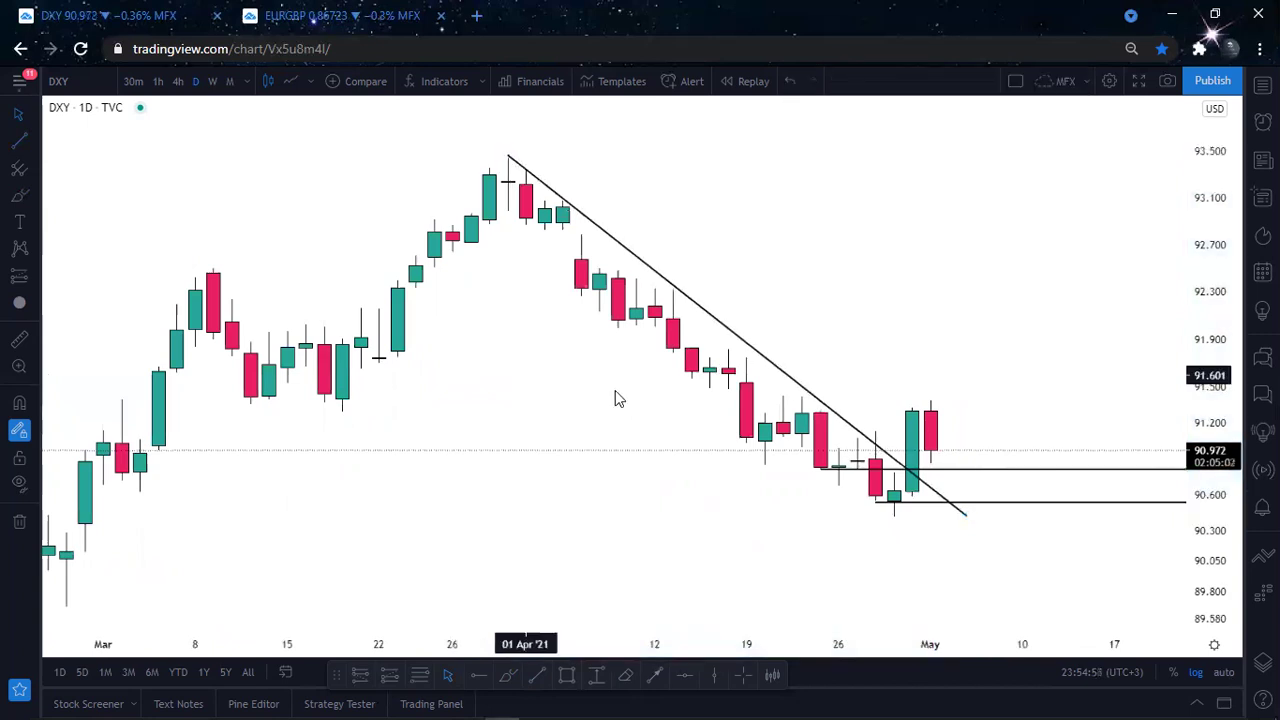
Step: Raise the upper horizontal ray slightly to the body low of the 23 April 2021 candle
{"action": "left_click_drag", "start_coordinate": [666, 414], "coordinate": [617, 392]}
{"action": "scroll", "coordinate": [617, 392], "scroll_direction": "down", "scroll_amount": 1}
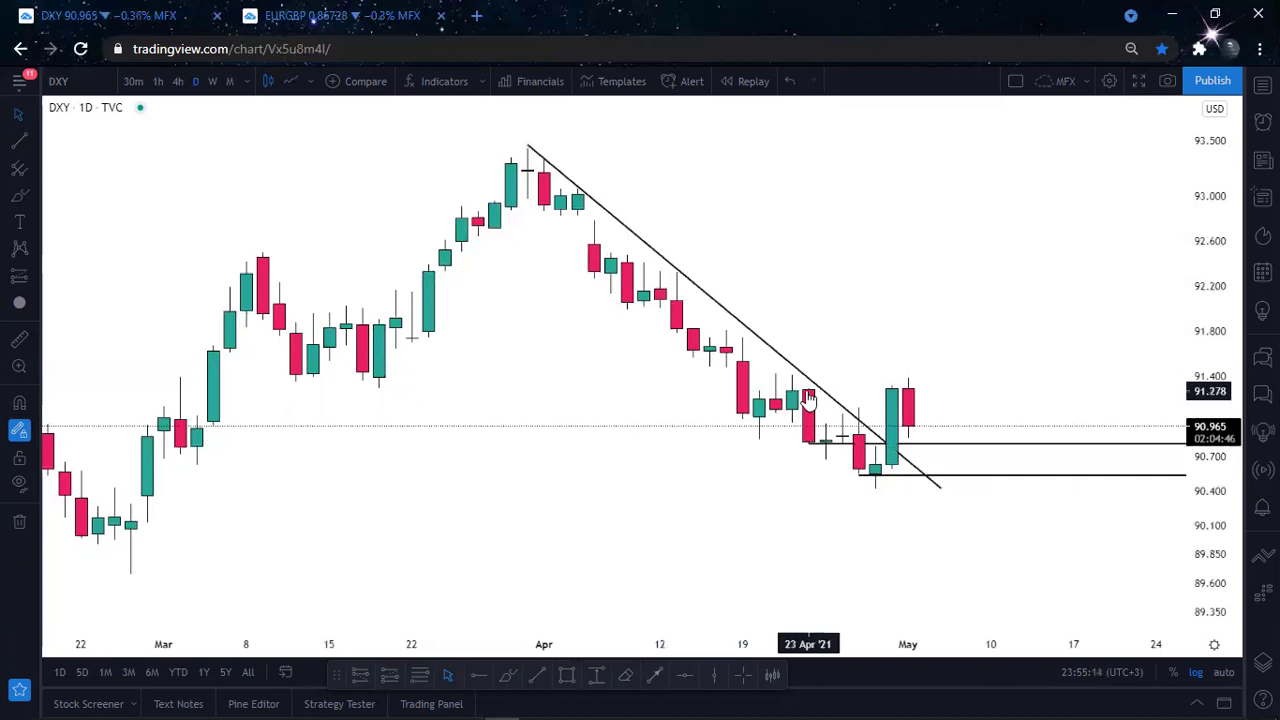
{"action": "scroll", "coordinate": [750, 460], "scroll_direction": "down", "scroll_amount": 1}
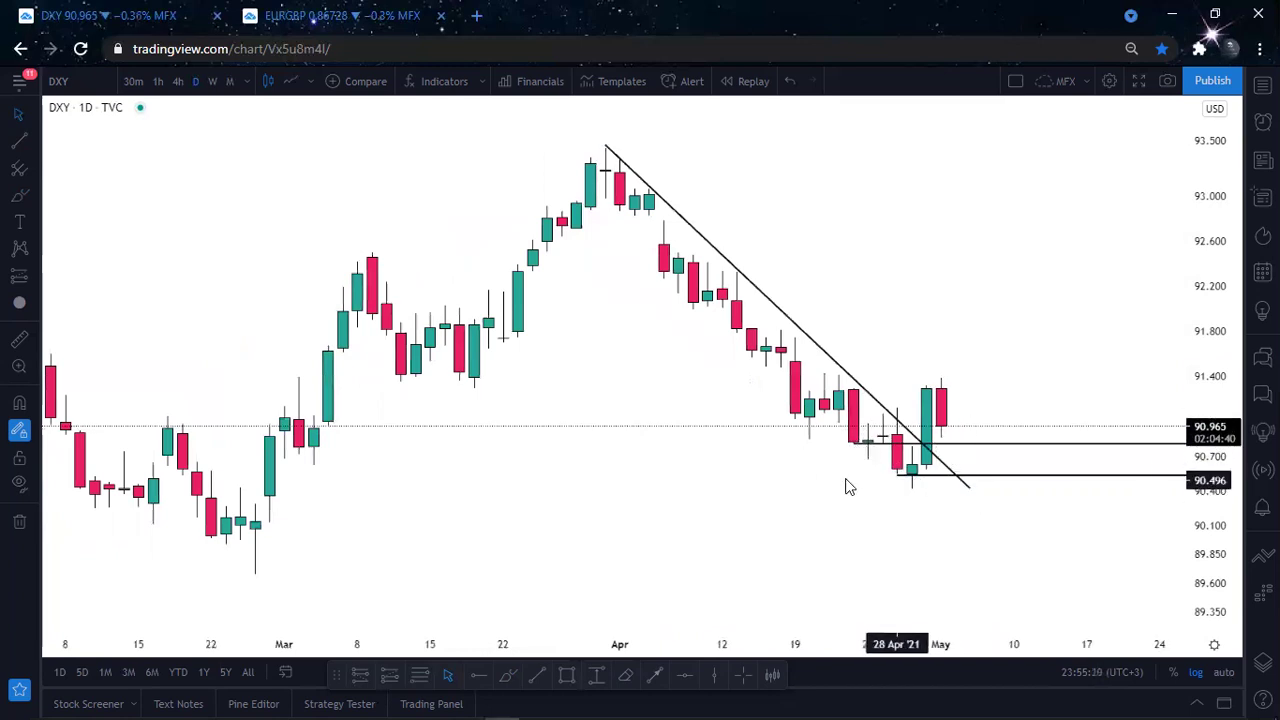
{"action": "scroll", "coordinate": [845, 486], "scroll_direction": "down", "scroll_amount": 1}
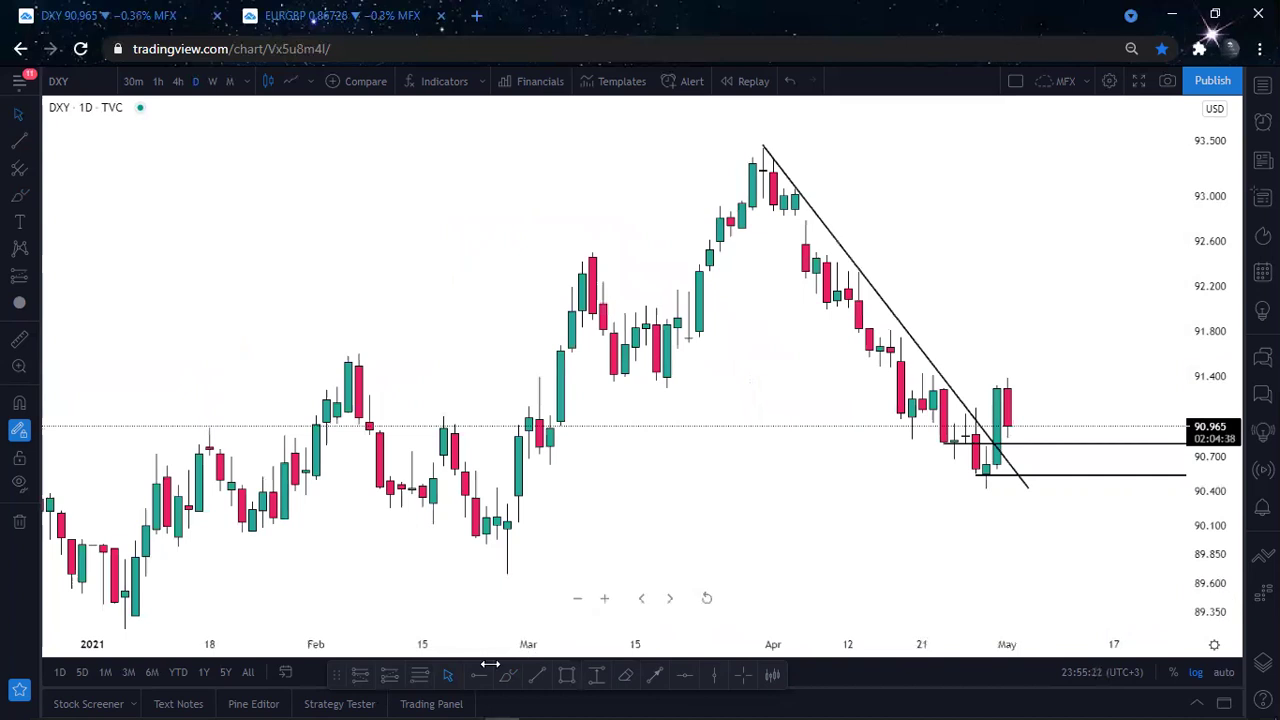
{"action": "scroll", "coordinate": [709, 504], "scroll_direction": "up", "scroll_amount": 1}
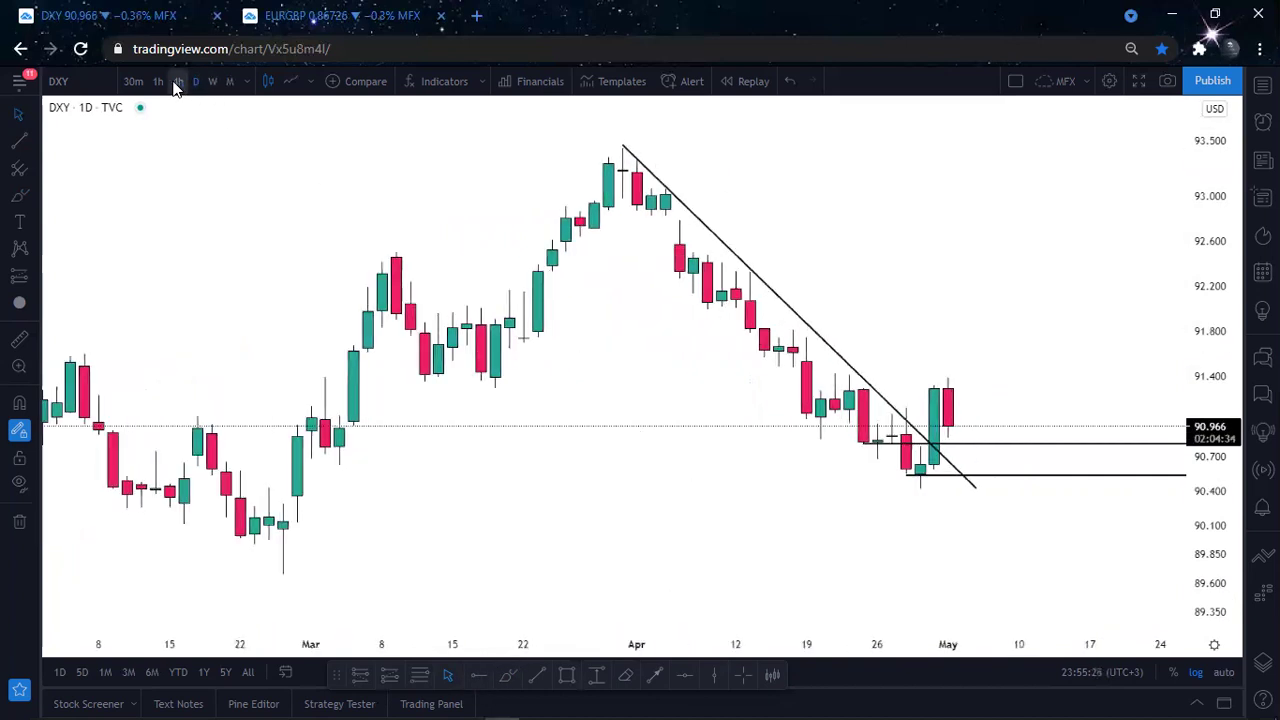
{"action": "scroll", "coordinate": [683, 460], "scroll_direction": "up", "scroll_amount": 1}
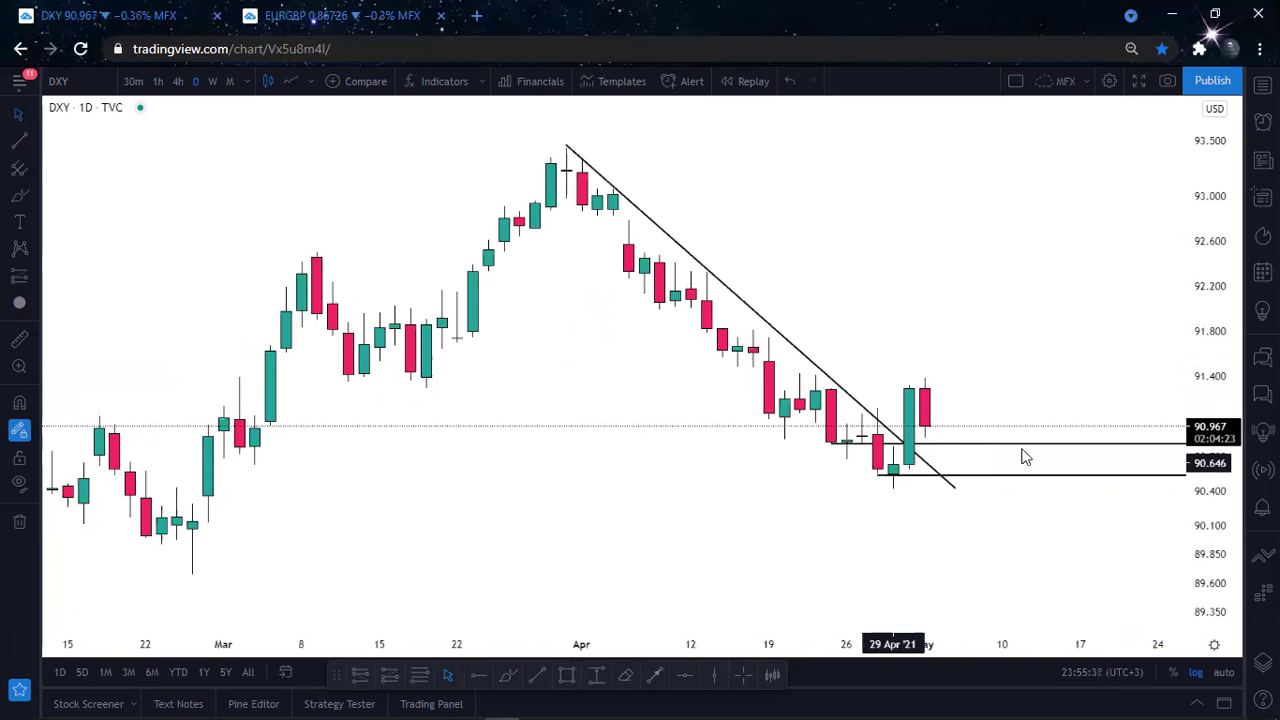
{"action": "scroll", "coordinate": [1025, 457], "scroll_direction": "up", "scroll_amount": 2}
{"action": "scroll", "coordinate": [912, 325], "scroll_direction": "up", "scroll_amount": 3}
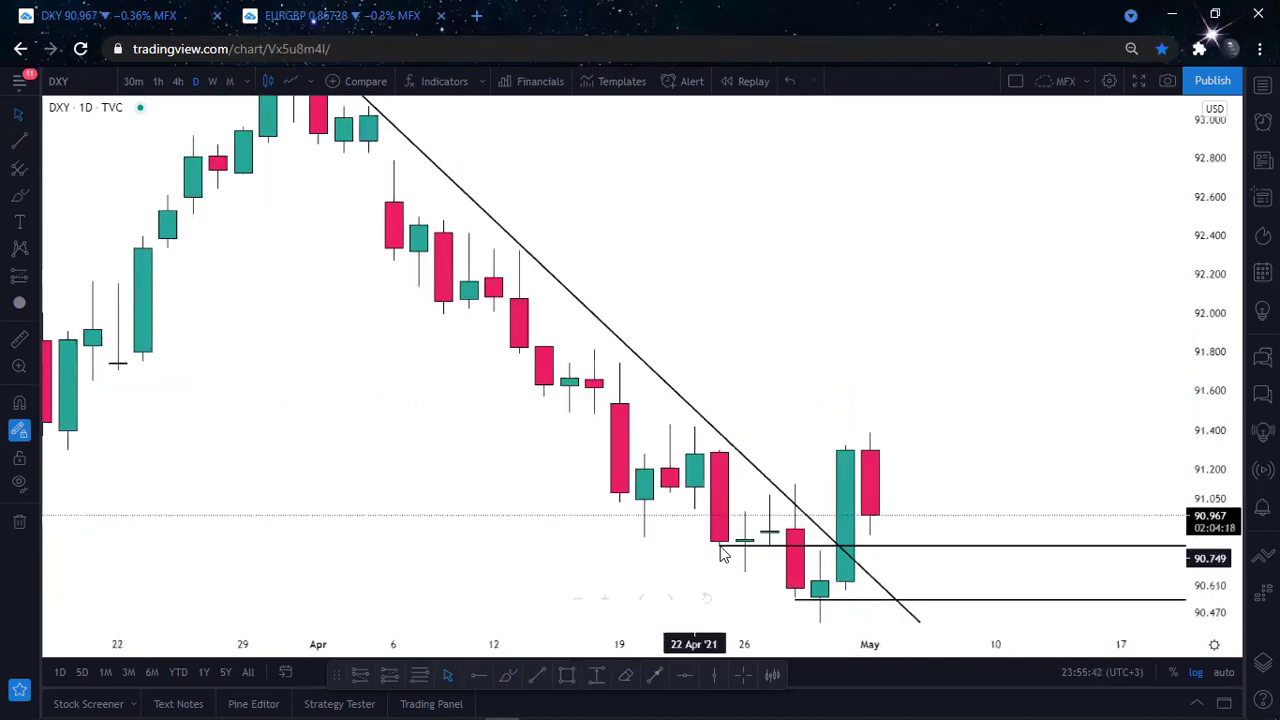
{"action": "left_click_drag", "start_coordinate": [720, 546], "coordinate": [720, 541]}
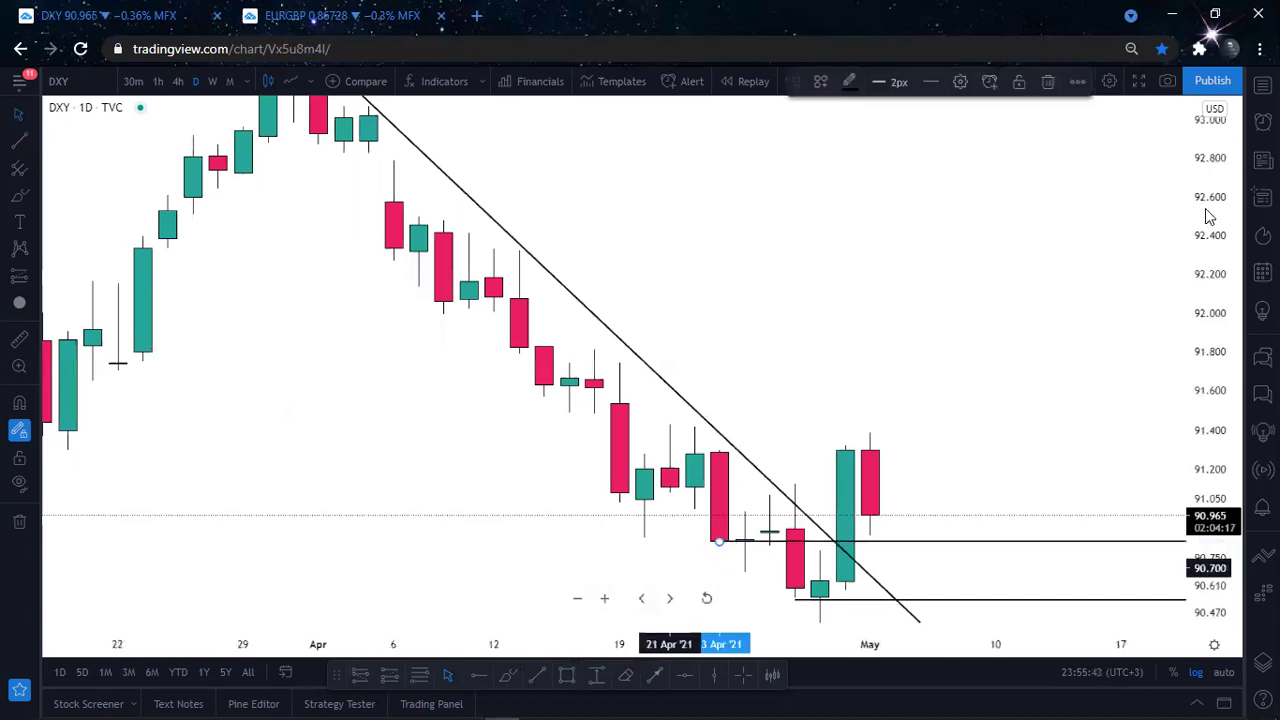
Step: Switch DXY to the 4-hour timeframe, framing the decline from late March to early May 2021
{"action": "scroll", "coordinate": [1207, 250], "scroll_direction": "down", "scroll_amount": 1}
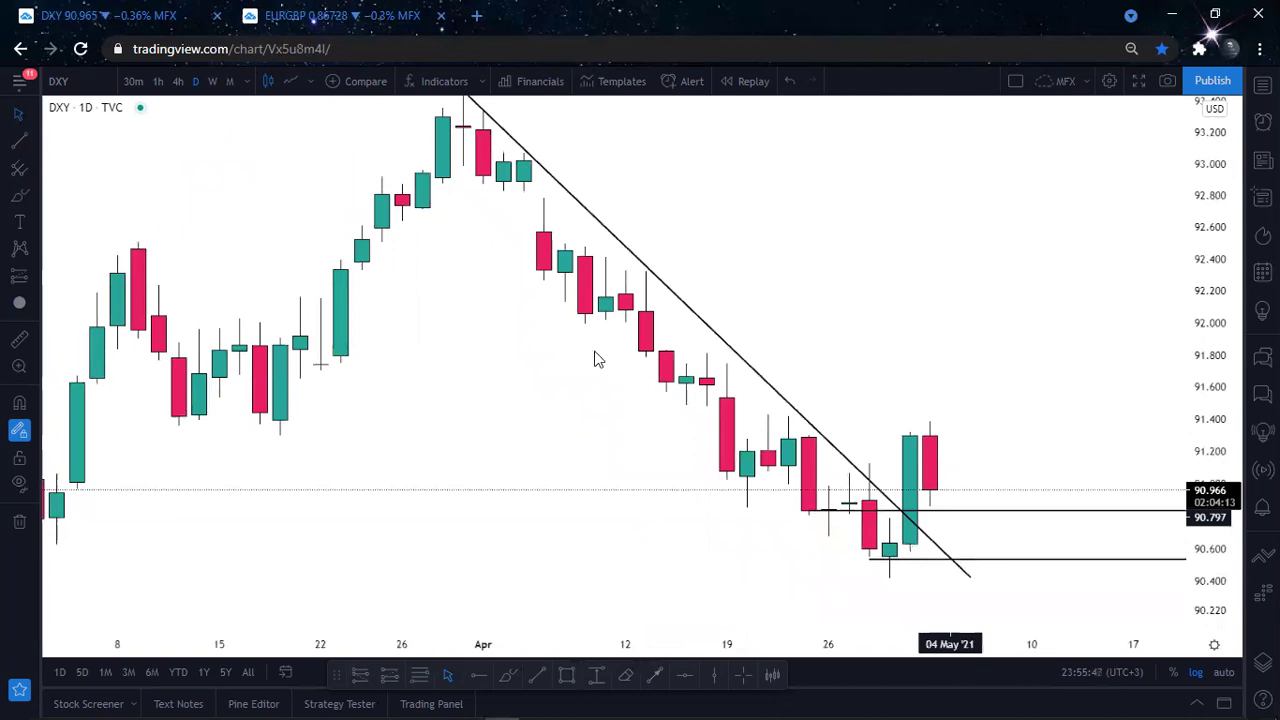
{"action": "scroll", "coordinate": [872, 289], "scroll_direction": "down", "scroll_amount": 1}
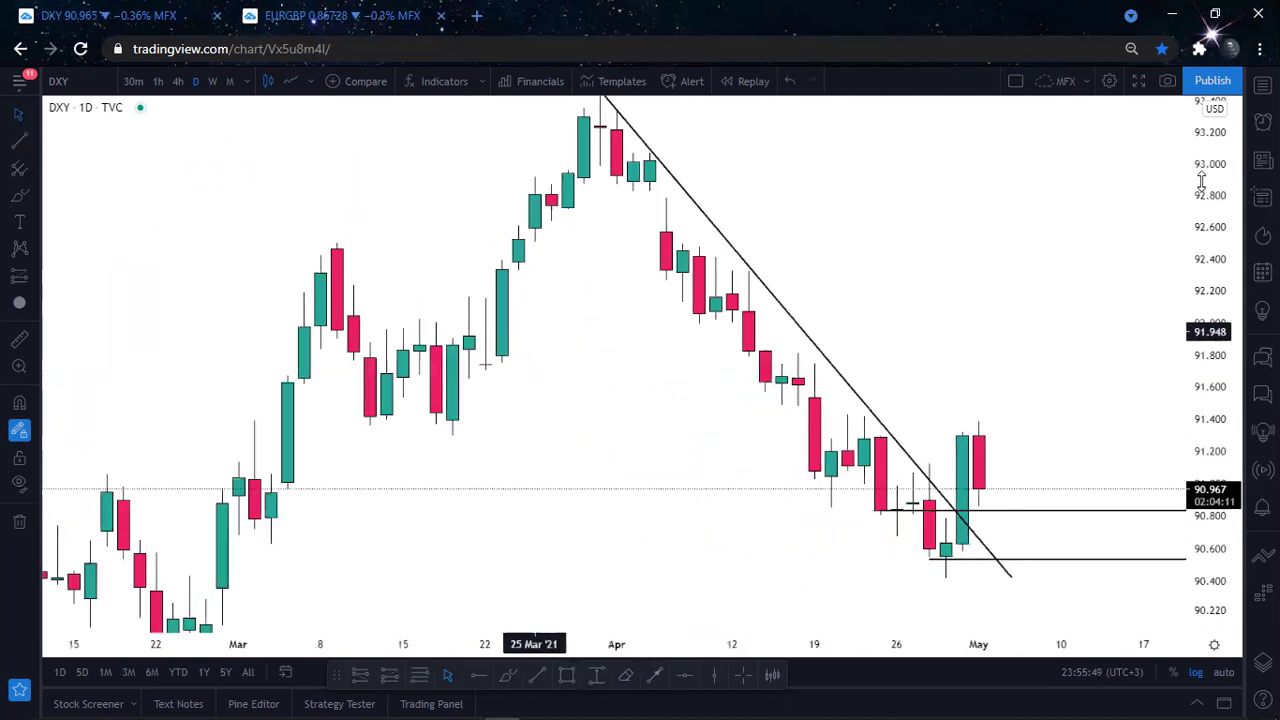
{"action": "left_click", "coordinate": [183, 87]}
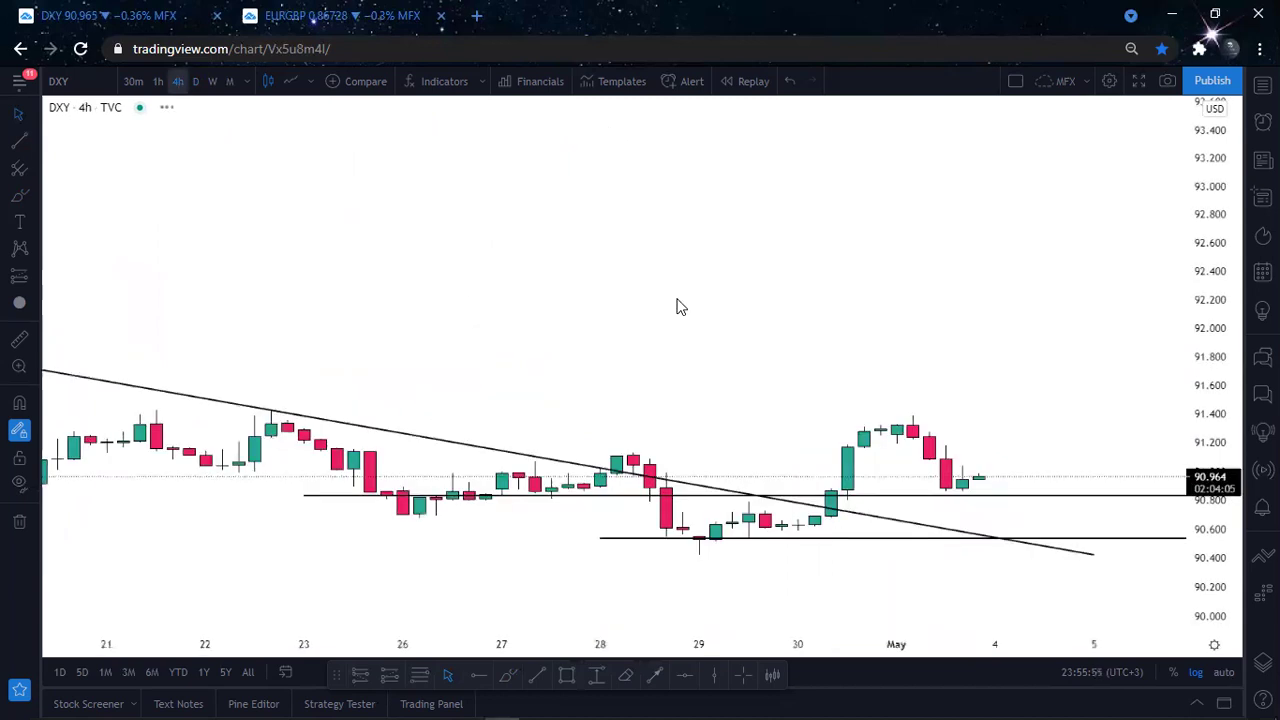
{"action": "scroll", "coordinate": [678, 305], "scroll_direction": "down", "scroll_amount": 3}
{"action": "scroll", "coordinate": [683, 260], "scroll_direction": "down", "scroll_amount": 2}
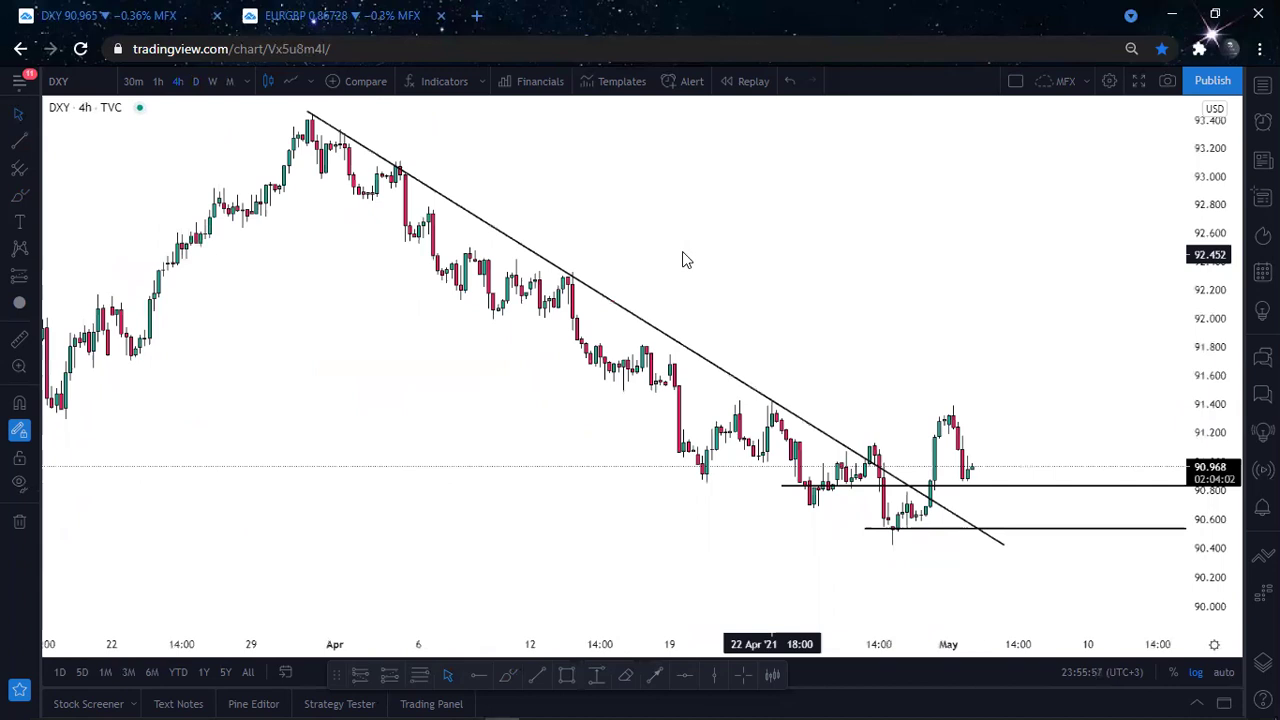
{"action": "left_click_drag", "start_coordinate": [772, 254], "coordinate": [683, 252]}
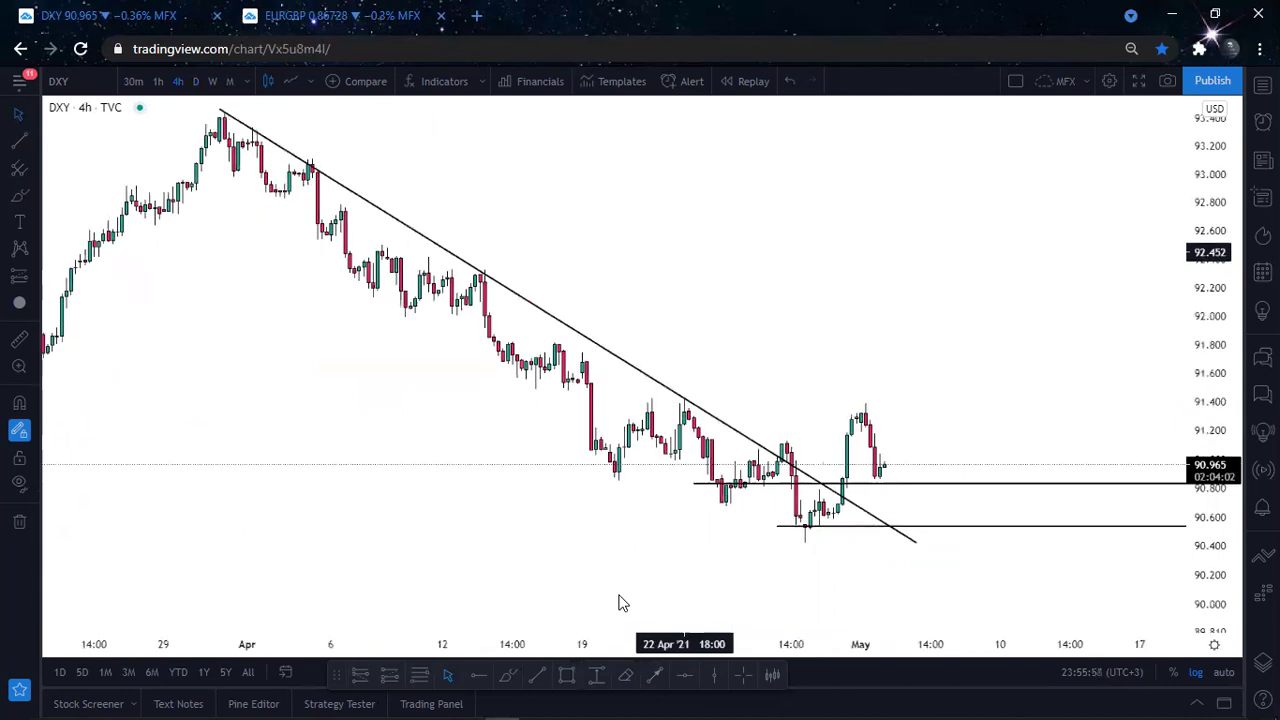
Step: Place a horizontal ray at about 90.73 from the 26 April 2021 low, and draw an arrow from about 90.989 down to 90.729 on 4 May
{"action": "left_click", "coordinate": [717, 499]}
{"action": "left_click", "coordinate": [703, 538]}
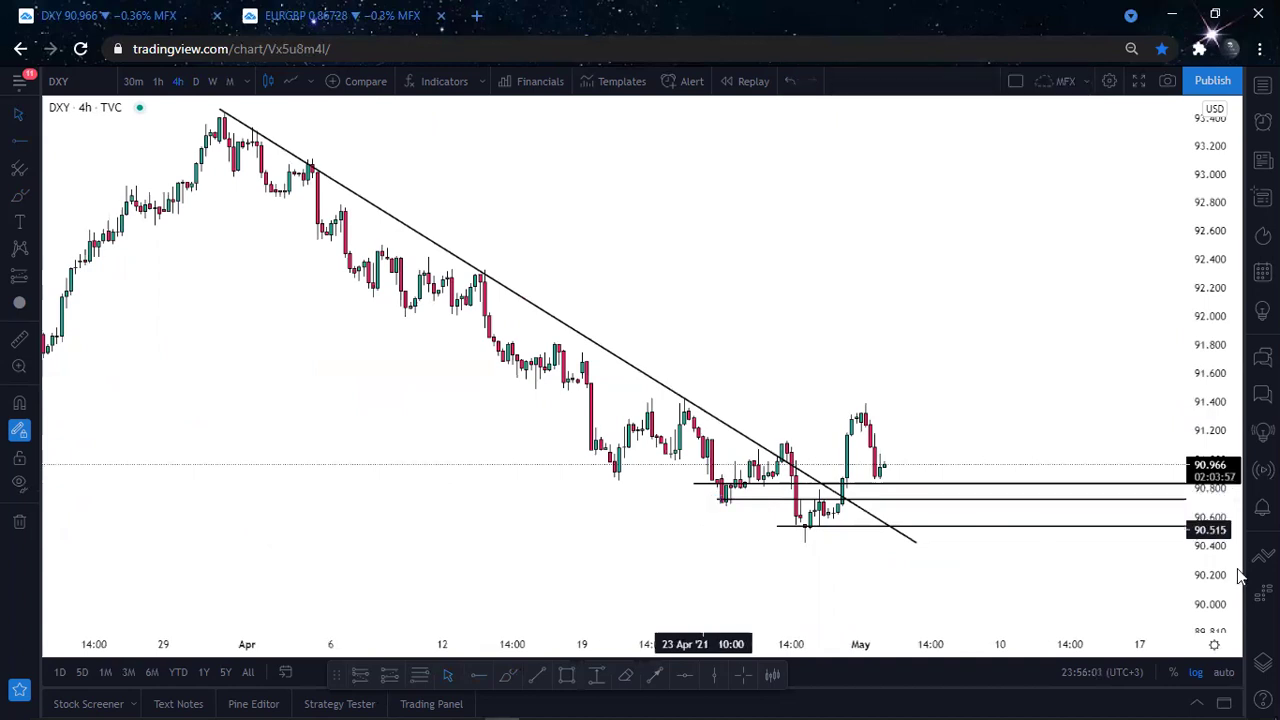
{"action": "scroll", "coordinate": [1197, 509], "scroll_direction": "down", "scroll_amount": 1}
{"action": "scroll", "coordinate": [1023, 445], "scroll_direction": "up", "scroll_amount": 3}
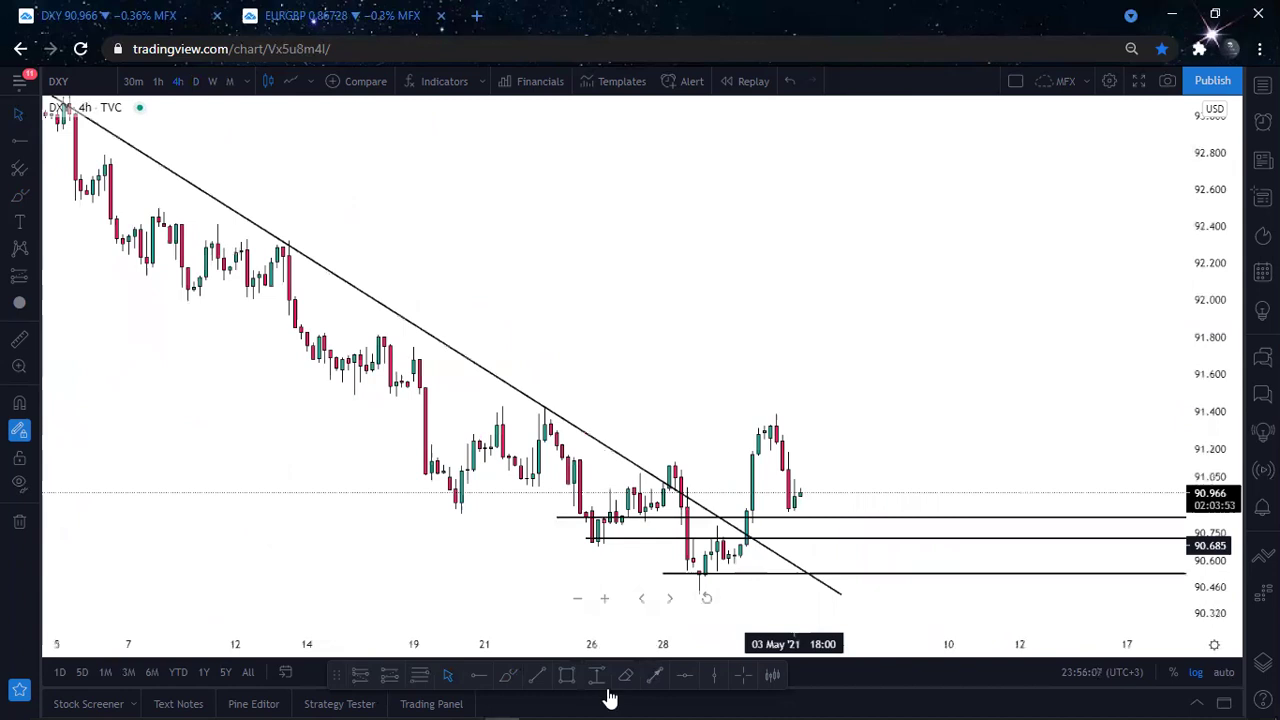
{"action": "left_click_drag", "start_coordinate": [806, 491], "coordinate": [820, 543]}
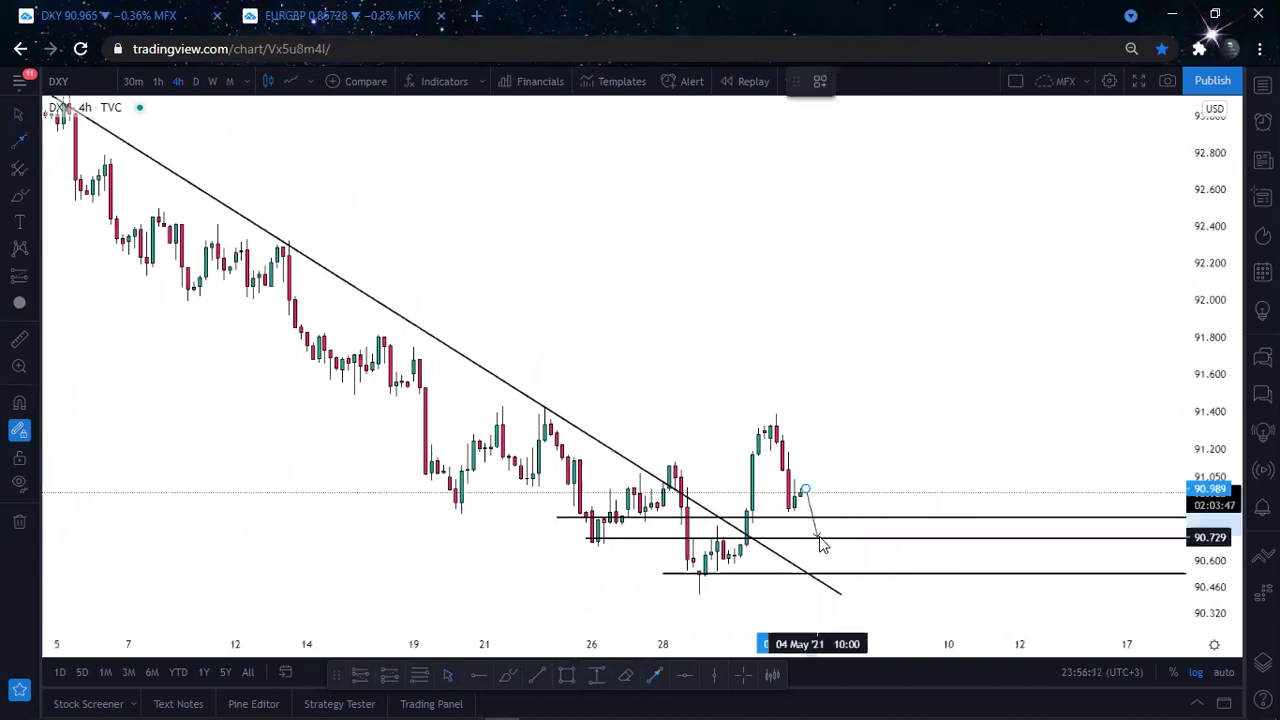
Step: Re-anchor the middle ray at about 90.709 on 26 April 2021 02:00 and the upper ray at about 90.845 on 23 April 18:00
{"action": "left_click", "coordinate": [591, 541]}
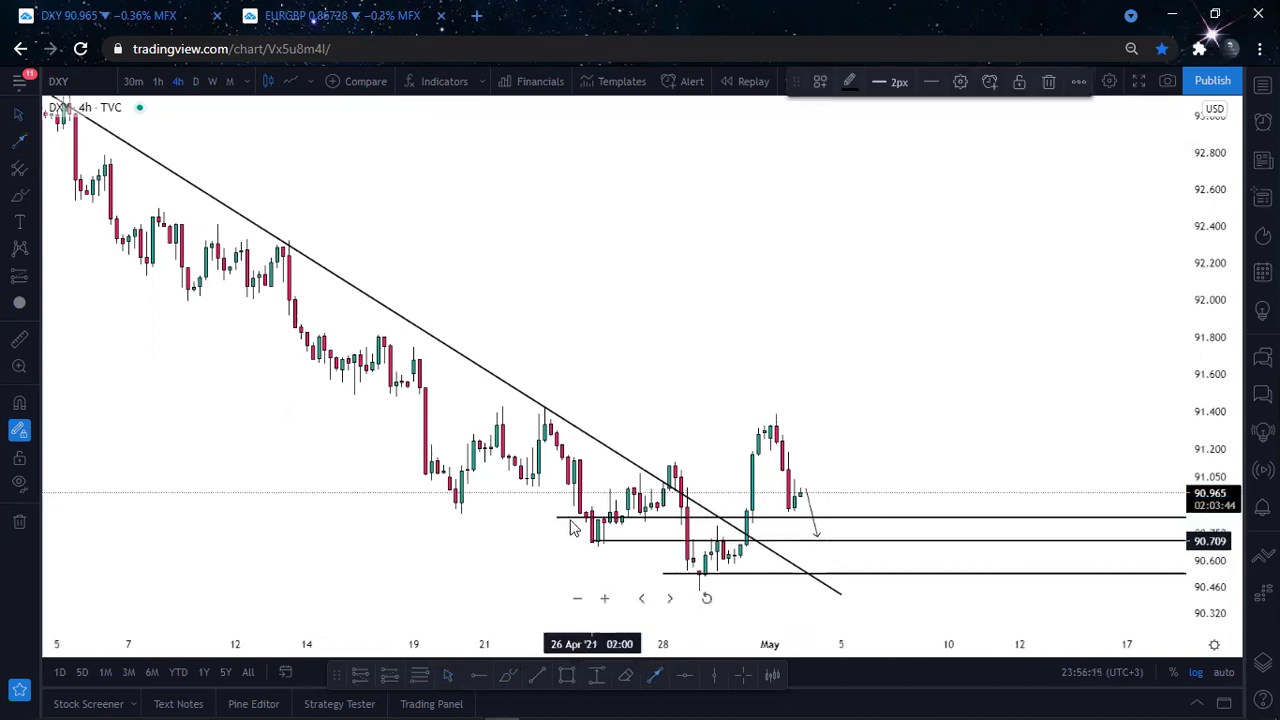
{"action": "left_click_drag", "start_coordinate": [593, 527], "coordinate": [581, 525]}
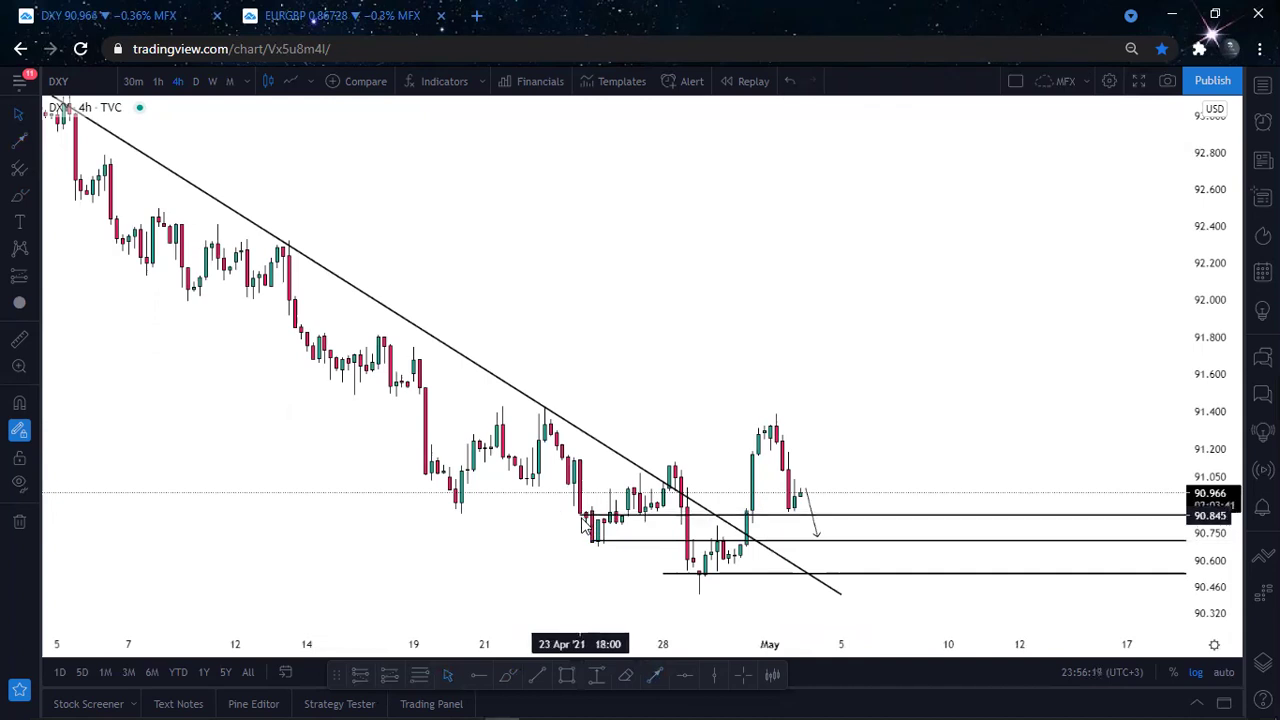
Step: Draw a rectangle zone between about 93.090 and 92.845, spanning 1 April to 5 May 2021
{"action": "scroll", "coordinate": [1154, 277], "scroll_direction": "down", "scroll_amount": 3}
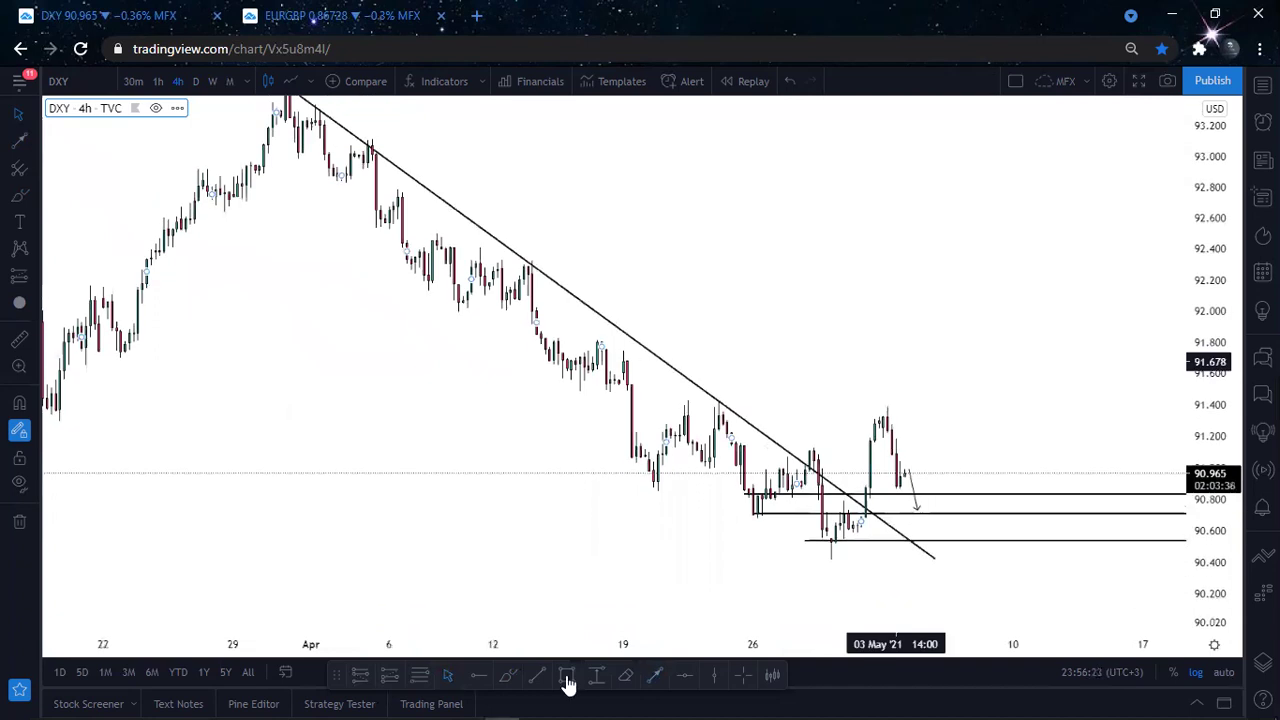
{"action": "left_click_drag", "start_coordinate": [1211, 193], "coordinate": [1211, 270]}
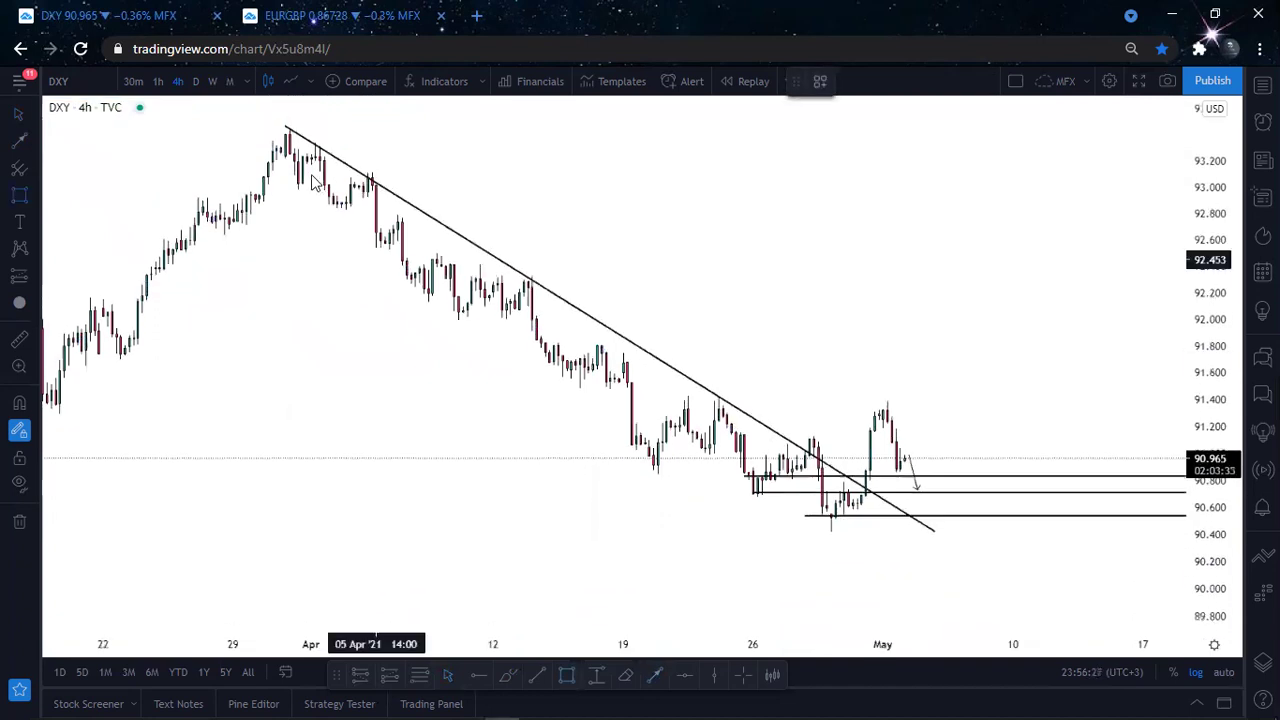
{"action": "left_click", "coordinate": [951, 207]}
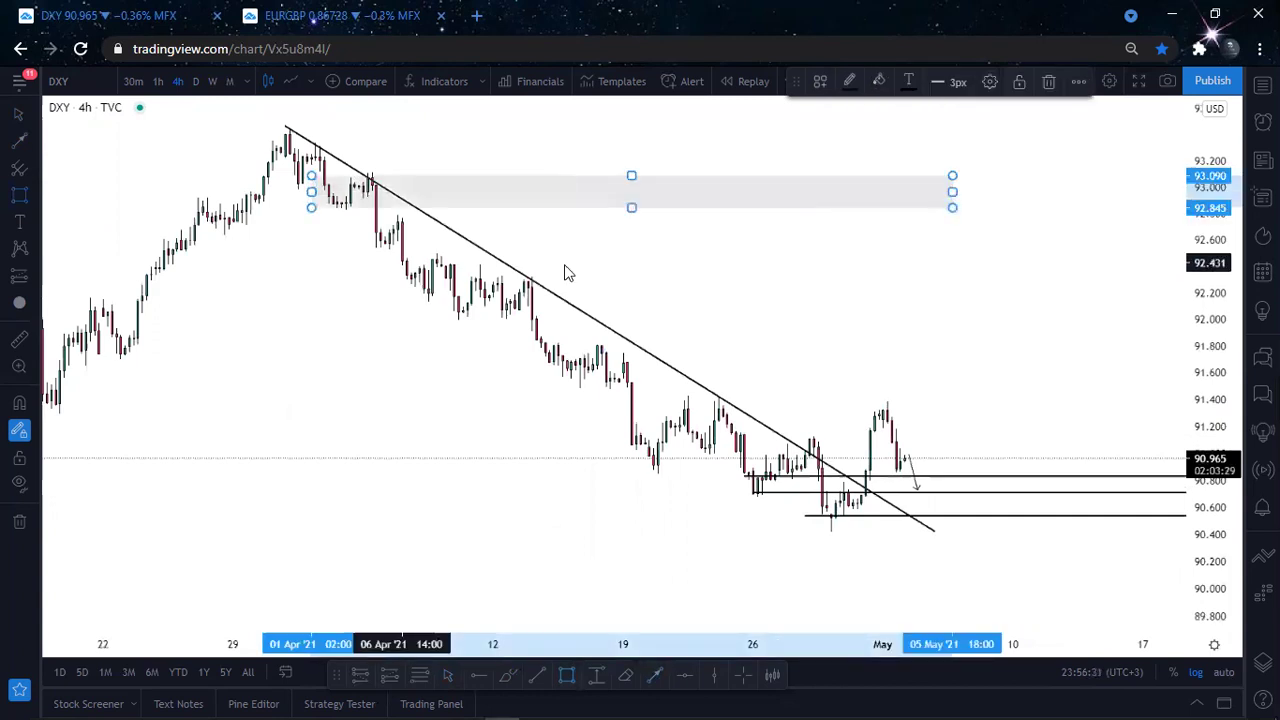
Step: Draw a second rectangle zone from 7 to 15 April 2021, between about 92.335 and 92.002
{"action": "left_click", "coordinate": [424, 286]}
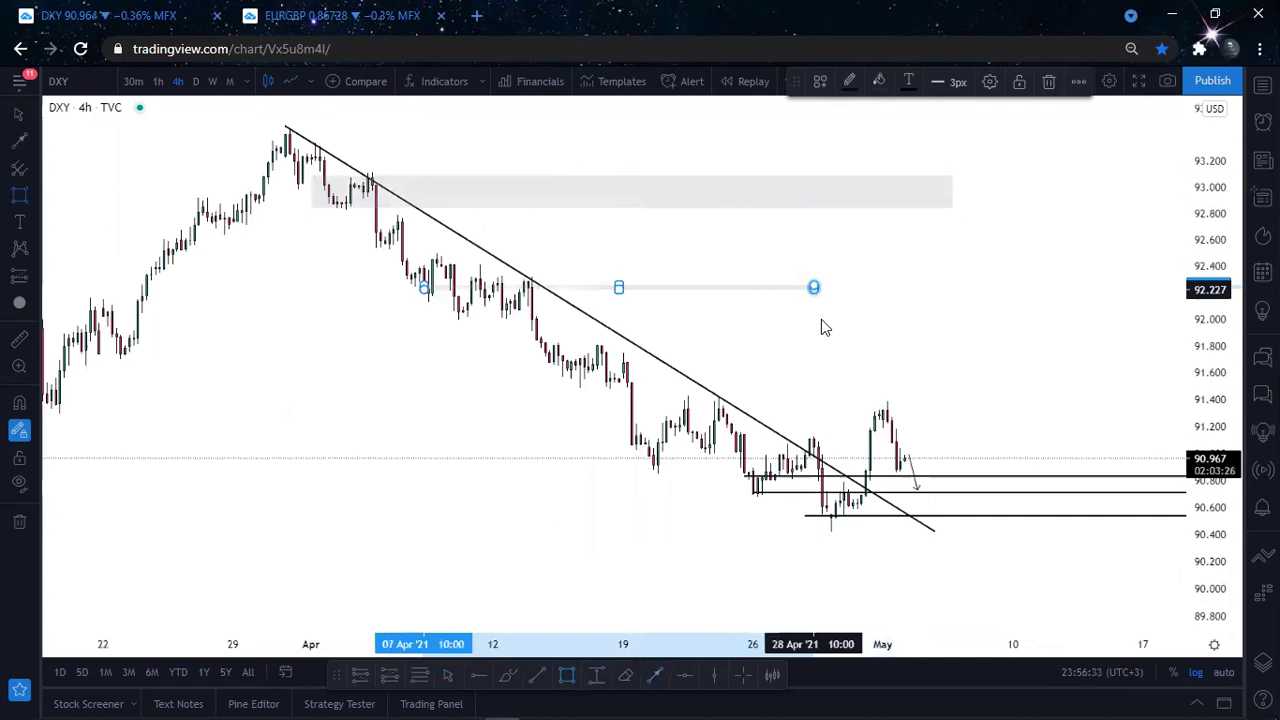
{"action": "left_click", "coordinate": [821, 319]}
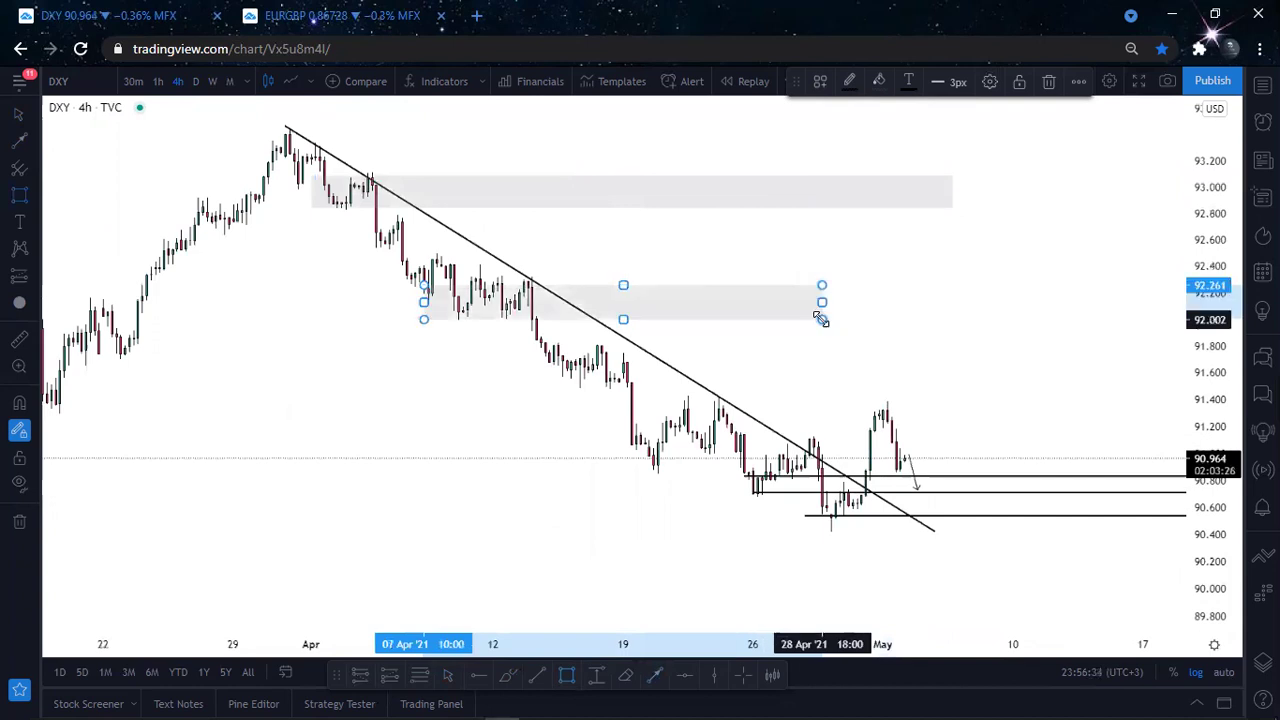
{"action": "left_click", "coordinate": [890, 301]}
{"action": "mouse_move", "coordinate": [823, 285]}
{"action": "left_mouse_down"}
{"action": "mouse_move", "coordinate": [818, 270]}
{"action": "mouse_move", "coordinate": [580, 276]}
{"action": "left_mouse_up"}
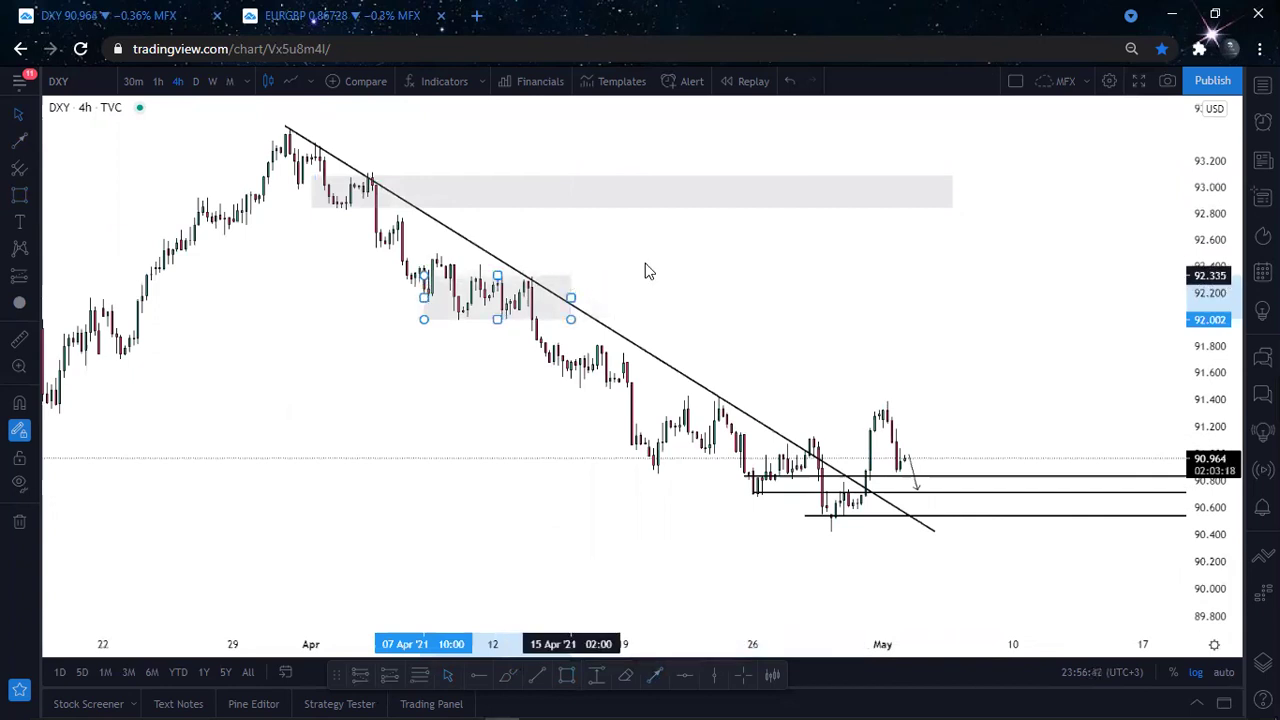
{"action": "left_click", "coordinate": [930, 328]}
{"action": "scroll", "coordinate": [930, 328], "scroll_direction": "down", "scroll_amount": 2}
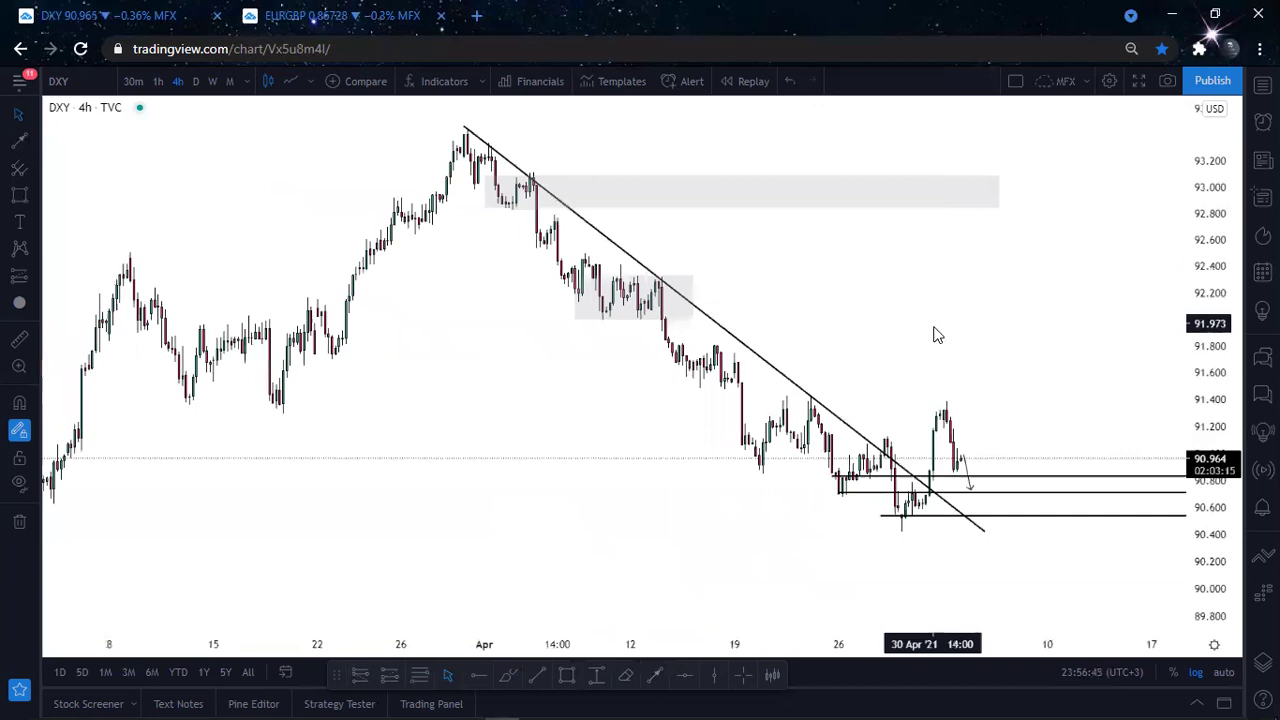
{"action": "scroll", "coordinate": [940, 335], "scroll_direction": "down", "scroll_amount": 1}
{"action": "scroll", "coordinate": [945, 335], "scroll_direction": "up", "scroll_amount": 1}
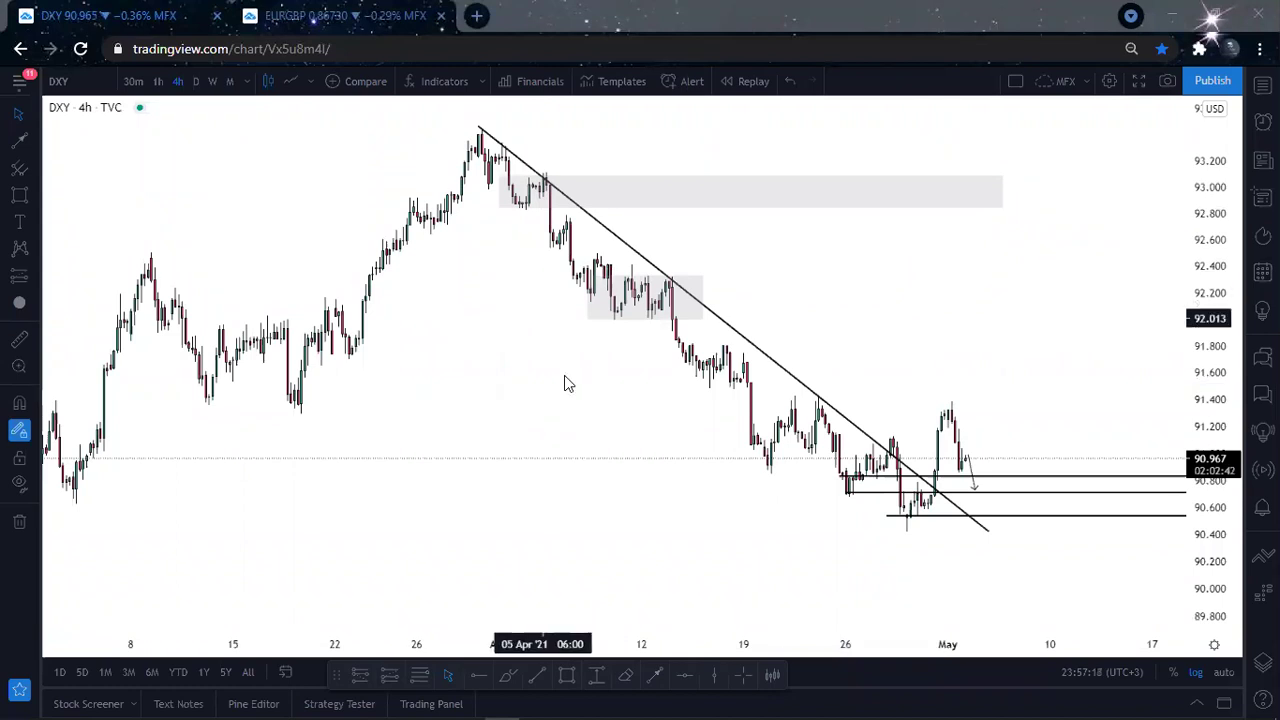
{"action": "scroll", "coordinate": [565, 383], "scroll_direction": "down", "scroll_amount": 1}
{"action": "scroll", "coordinate": [564, 383], "scroll_direction": "down", "scroll_amount": 1}
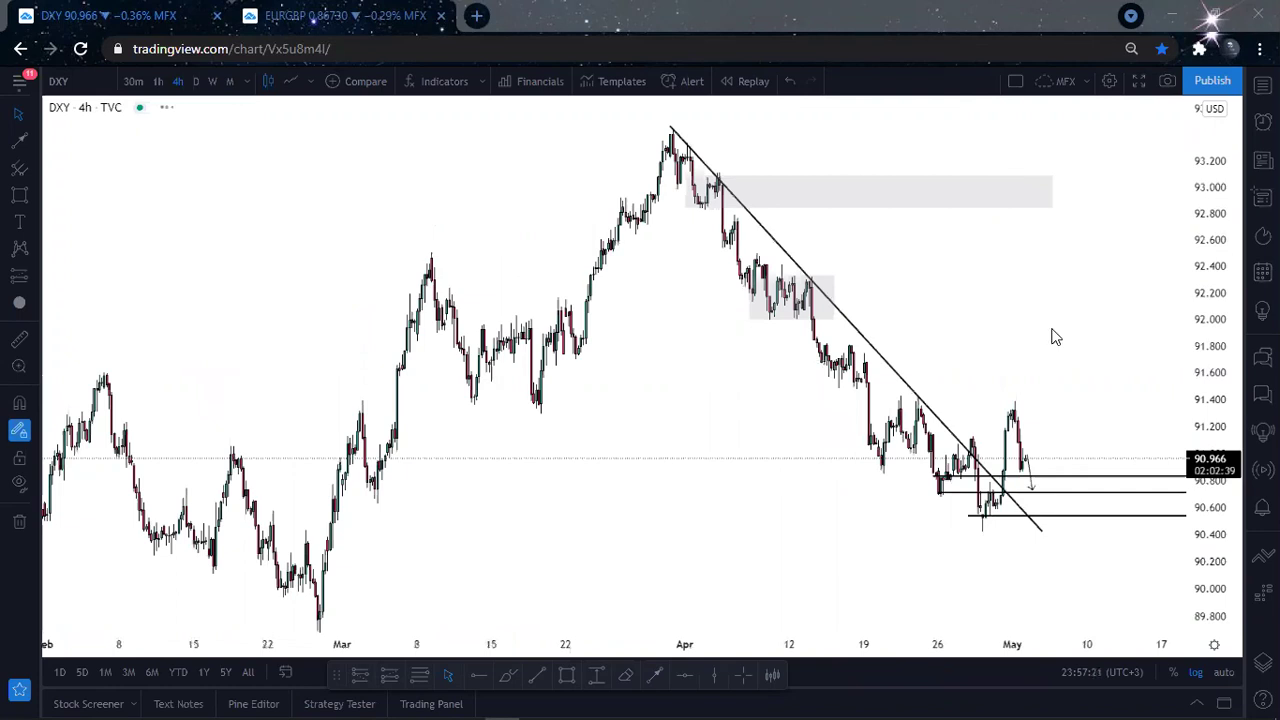
Step: Switch the chart to the daily timeframe and examine the April decline through the marked zones, trend line and horizontal rays
{"action": "scroll", "coordinate": [580, 648], "scroll_direction": "up", "scroll_amount": 1}
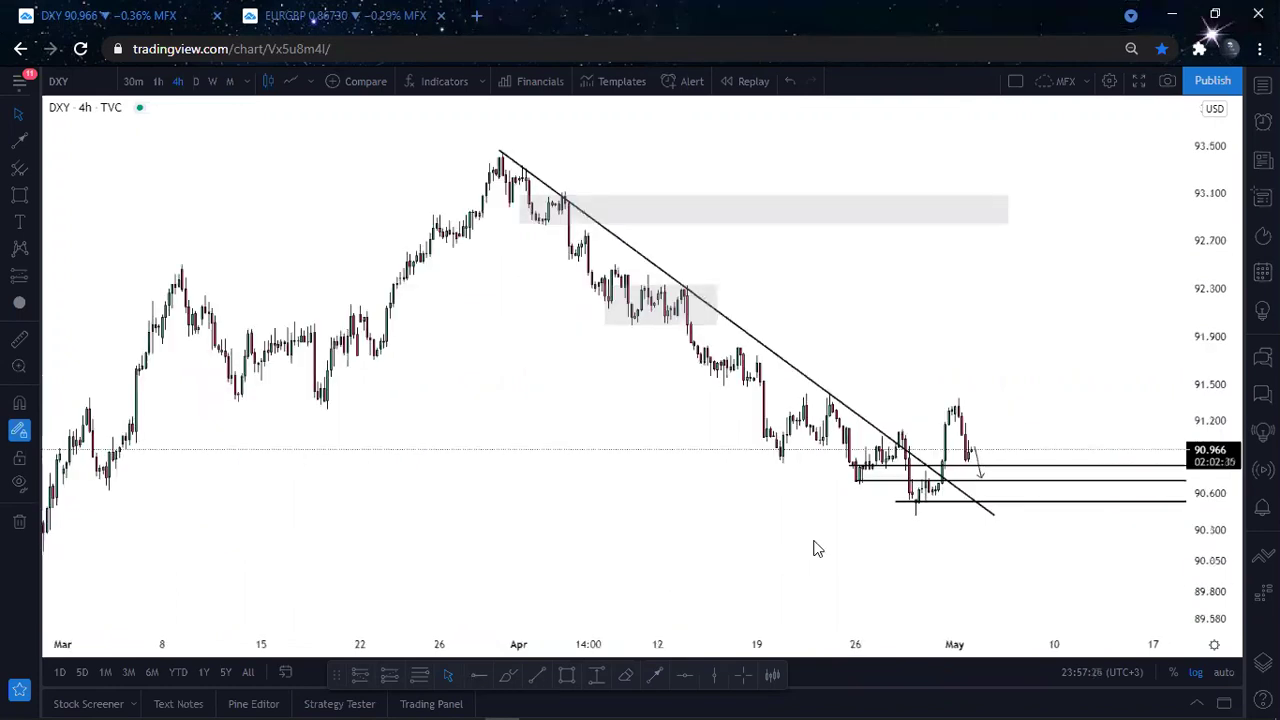
{"action": "left_click_drag", "start_coordinate": [694, 533], "coordinate": [626, 532]}
{"action": "scroll", "coordinate": [872, 537], "scroll_direction": "up", "scroll_amount": 3}
{"action": "left_click_drag", "start_coordinate": [872, 537], "coordinate": [730, 557]}
{"action": "left_click_drag", "start_coordinate": [1074, 549], "coordinate": [1132, 551]}
{"action": "left_click_drag", "start_coordinate": [1216, 553], "coordinate": [1207, 500]}
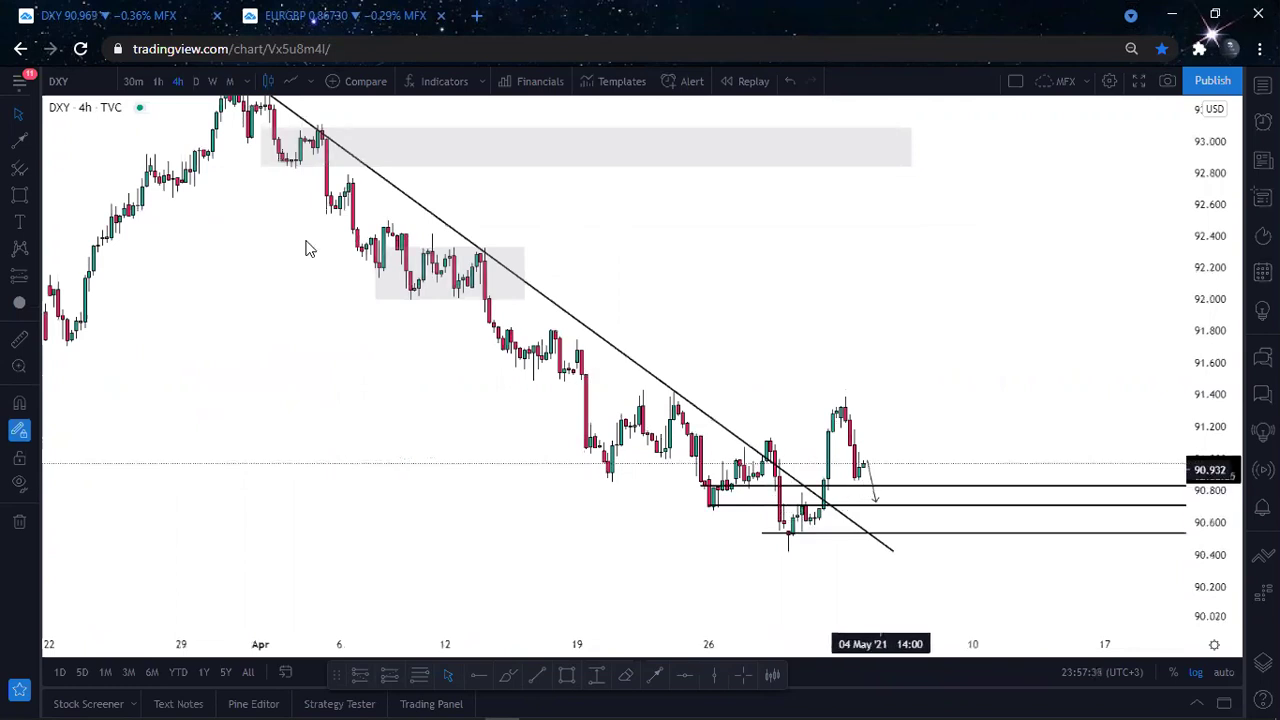
{"action": "left_click", "coordinate": [195, 82]}
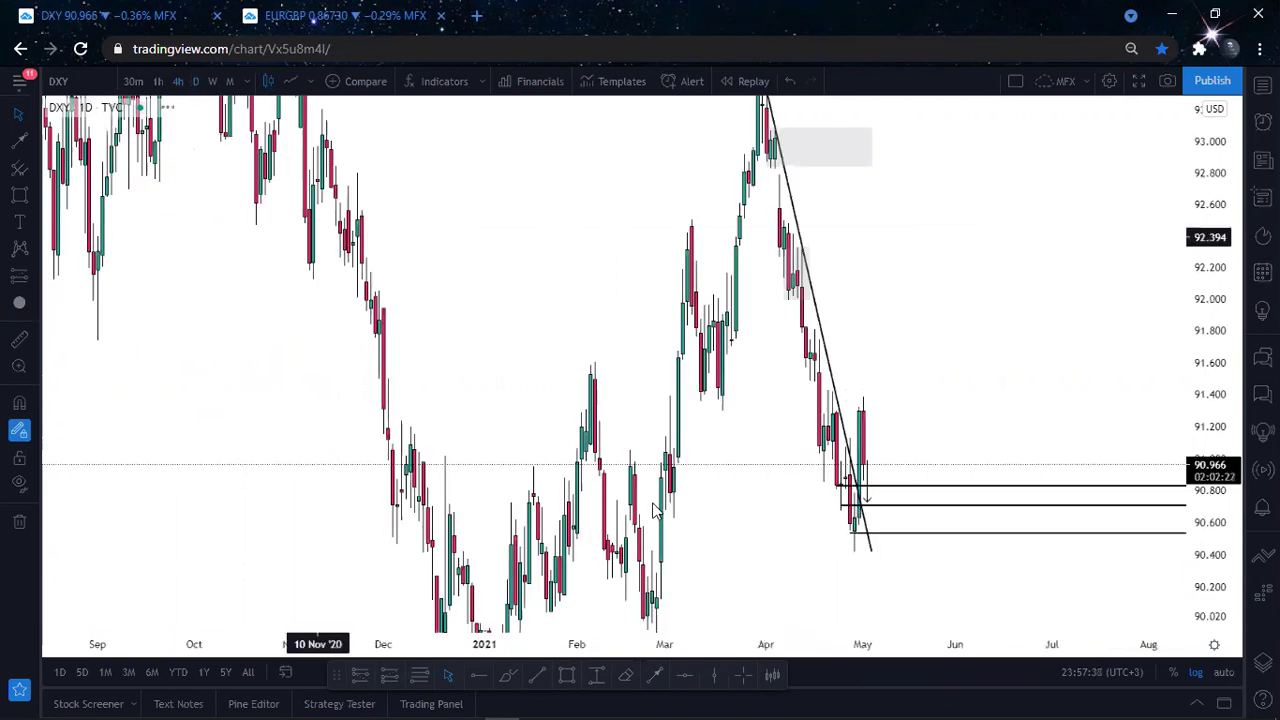
{"action": "scroll", "coordinate": [655, 510], "scroll_direction": "up", "scroll_amount": 3}
{"action": "scroll", "coordinate": [854, 420], "scroll_direction": "up", "scroll_amount": 2}
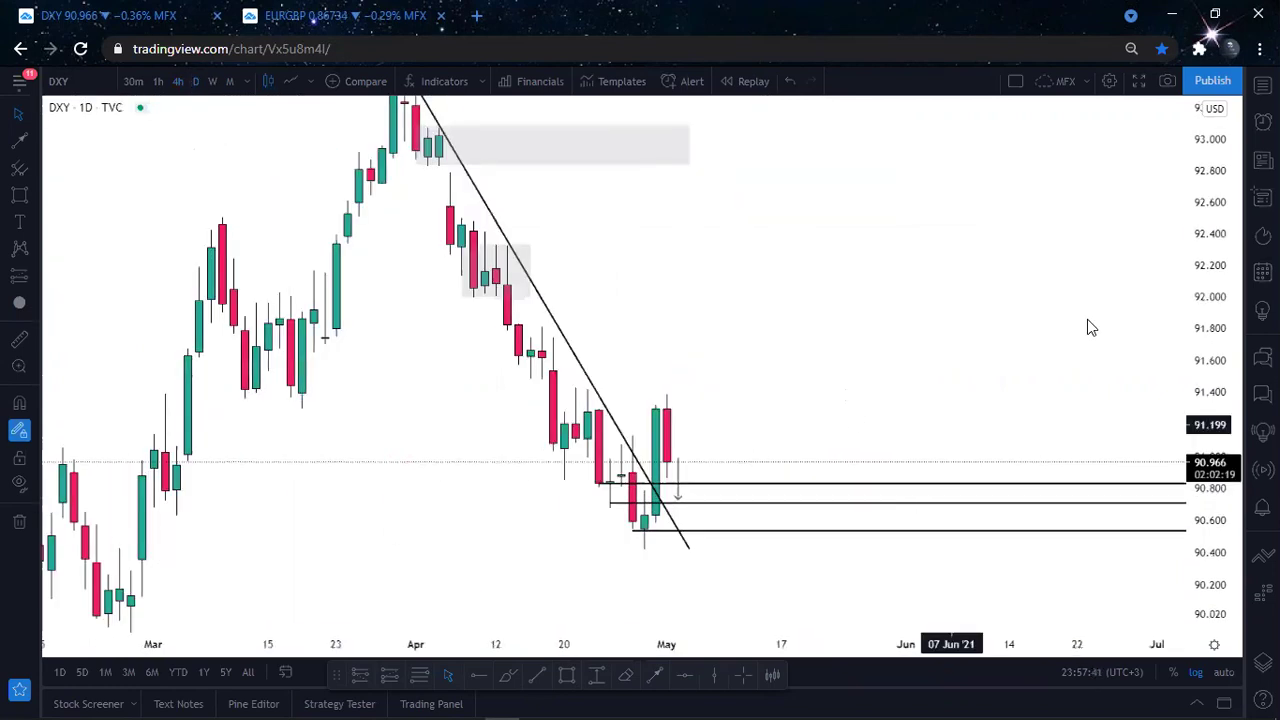
{"action": "left_click_drag", "start_coordinate": [1215, 215], "coordinate": [1207, 313]}
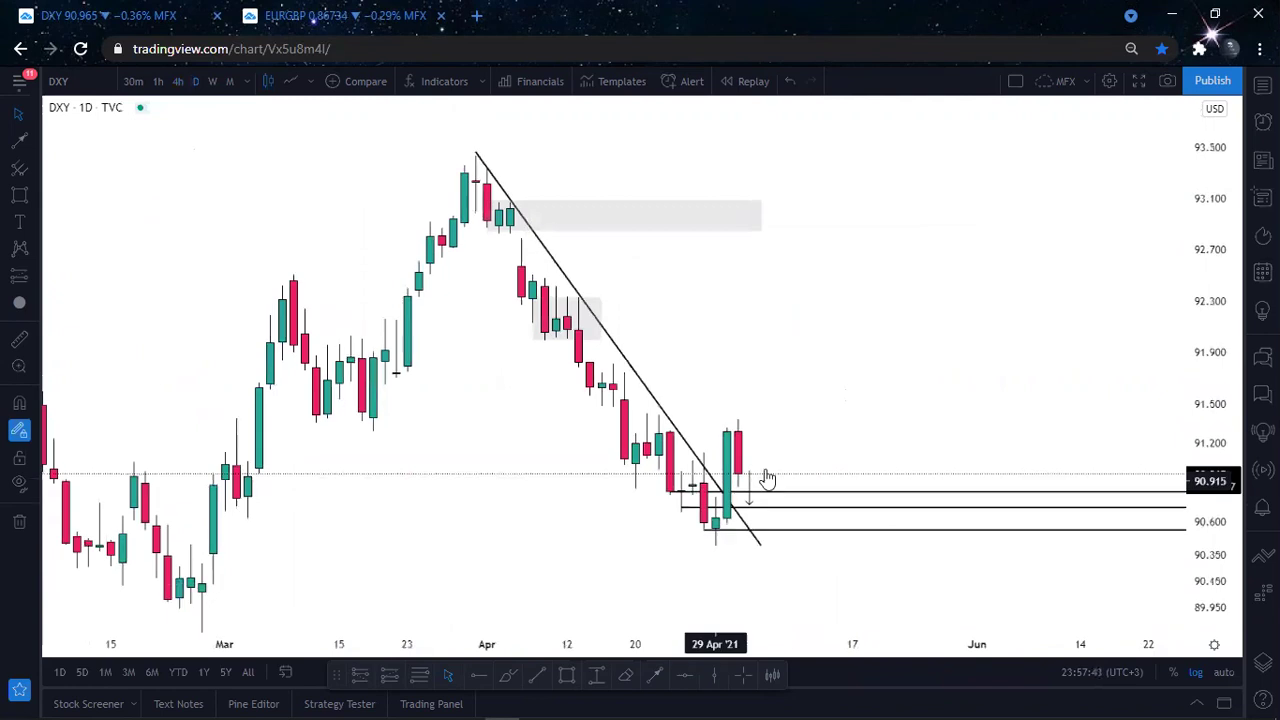
Step: Return the chart to the 4-hour timeframe and examine the decline from the trend line's start down to the horizontal rays
{"action": "left_click", "coordinate": [177, 81]}
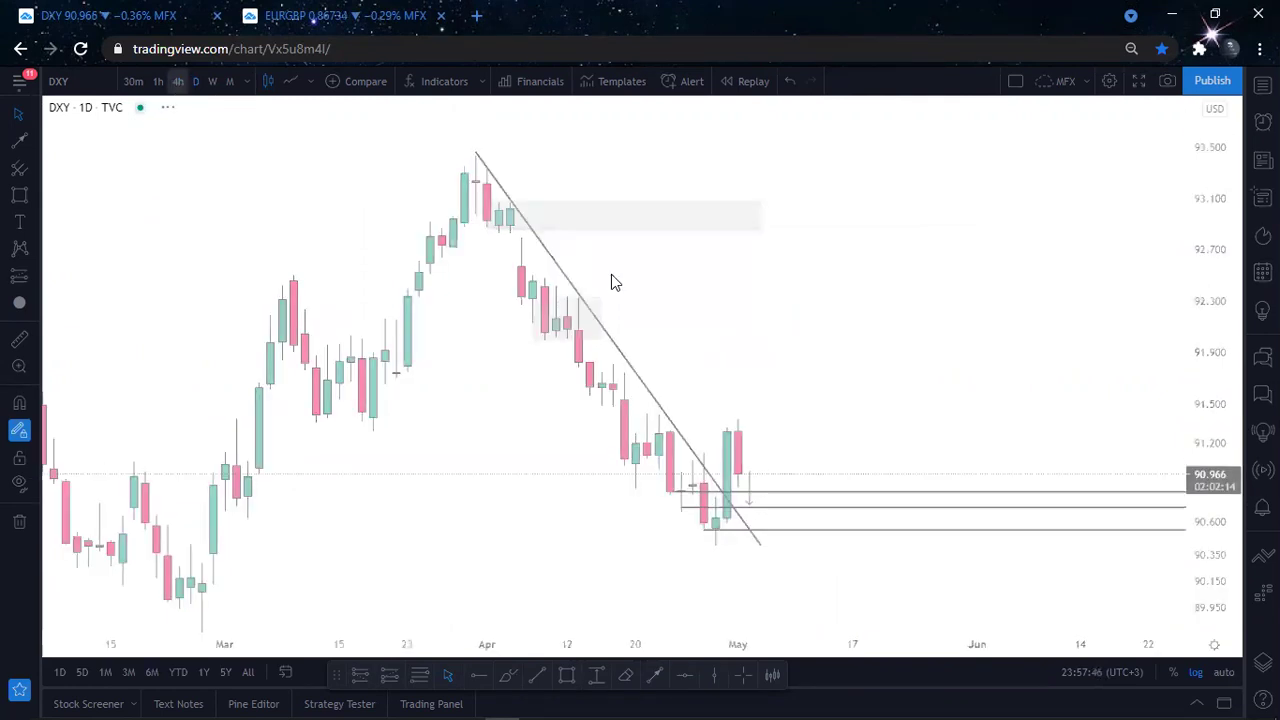
{"action": "scroll", "coordinate": [774, 326], "scroll_direction": "down", "scroll_amount": 3}
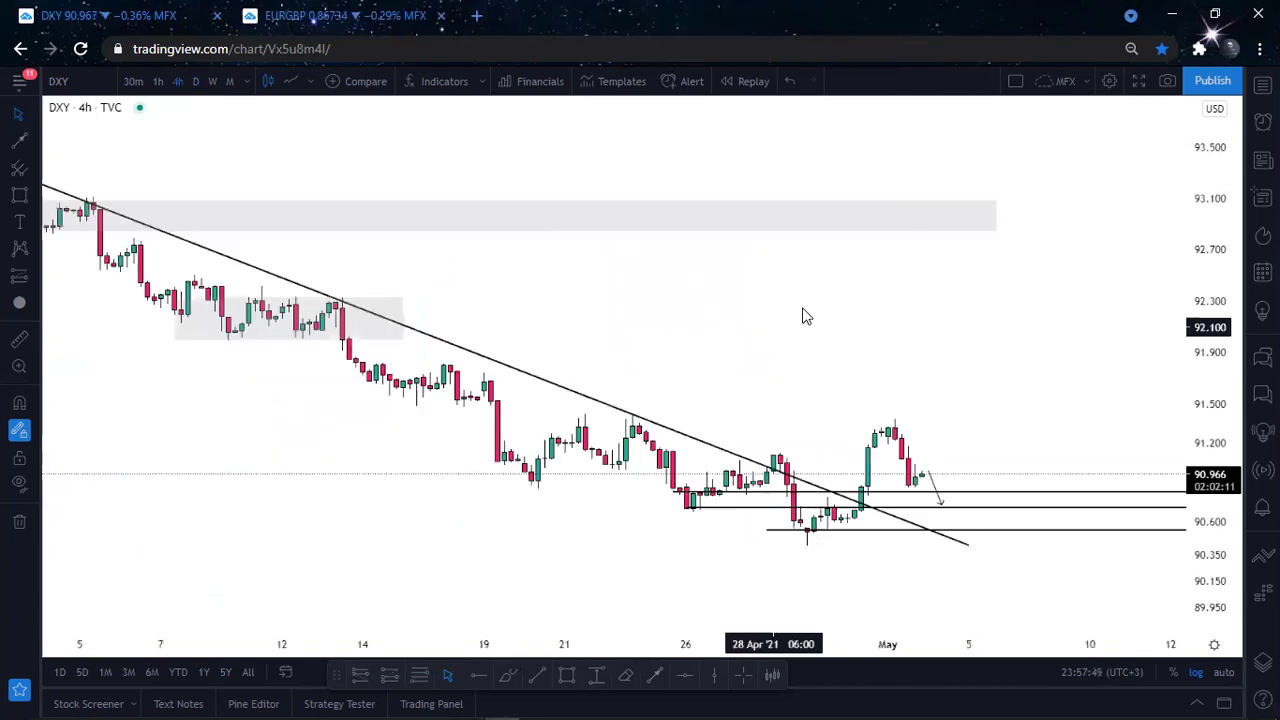
{"action": "scroll", "coordinate": [801, 354], "scroll_direction": "down", "scroll_amount": 2}
{"action": "left_click", "coordinate": [320, 248]}
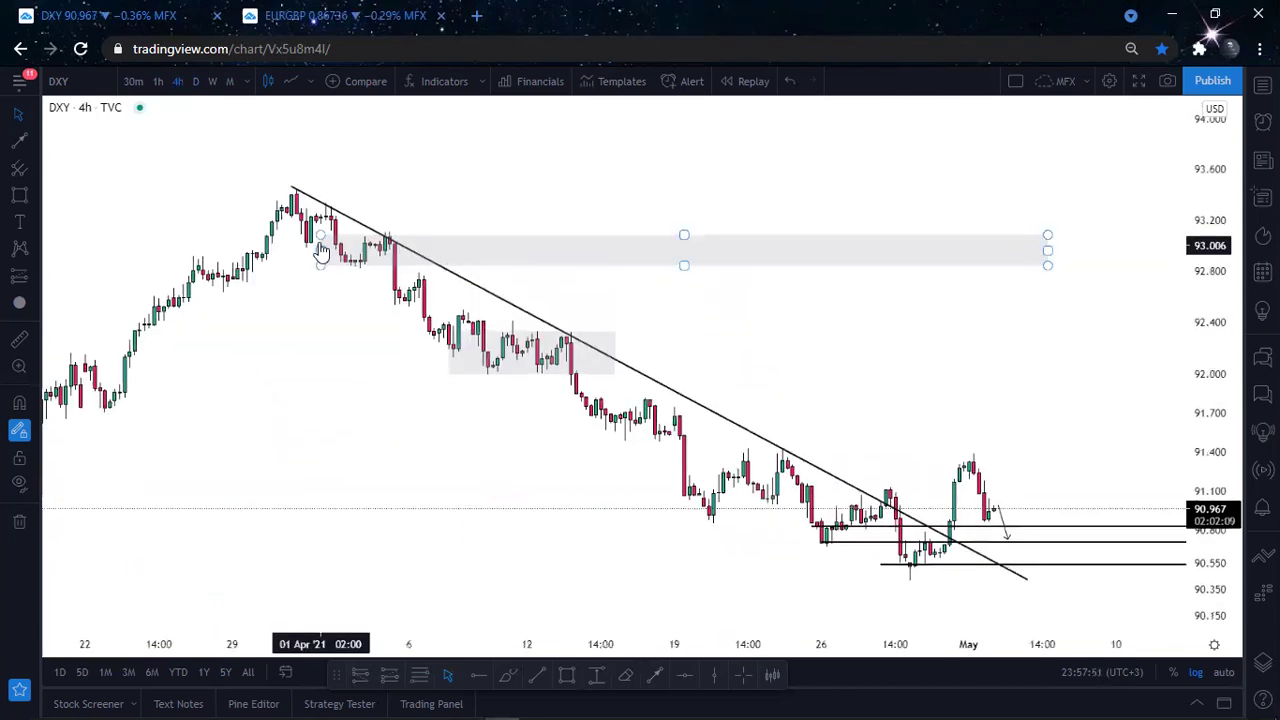
{"action": "left_click", "coordinate": [318, 332]}
{"action": "scroll", "coordinate": [311, 324], "scroll_direction": "down", "scroll_amount": 3}
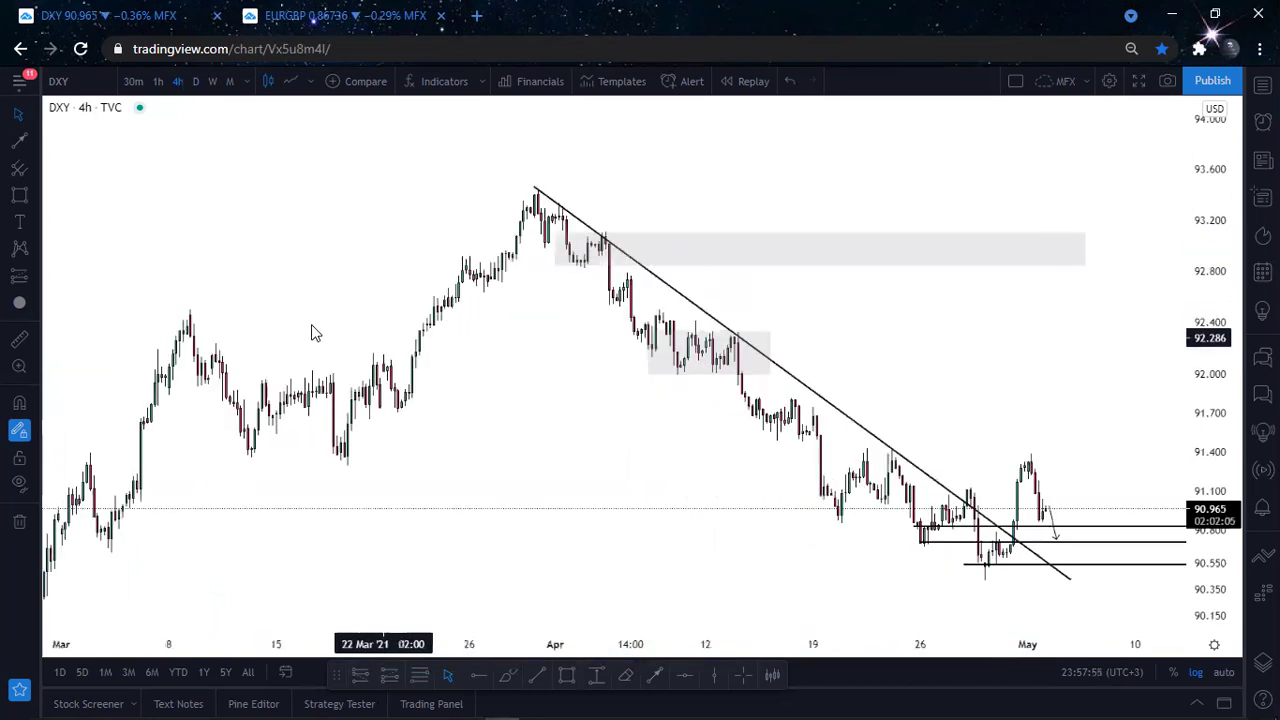
{"action": "scroll", "coordinate": [311, 324], "scroll_direction": "up", "scroll_amount": 2}
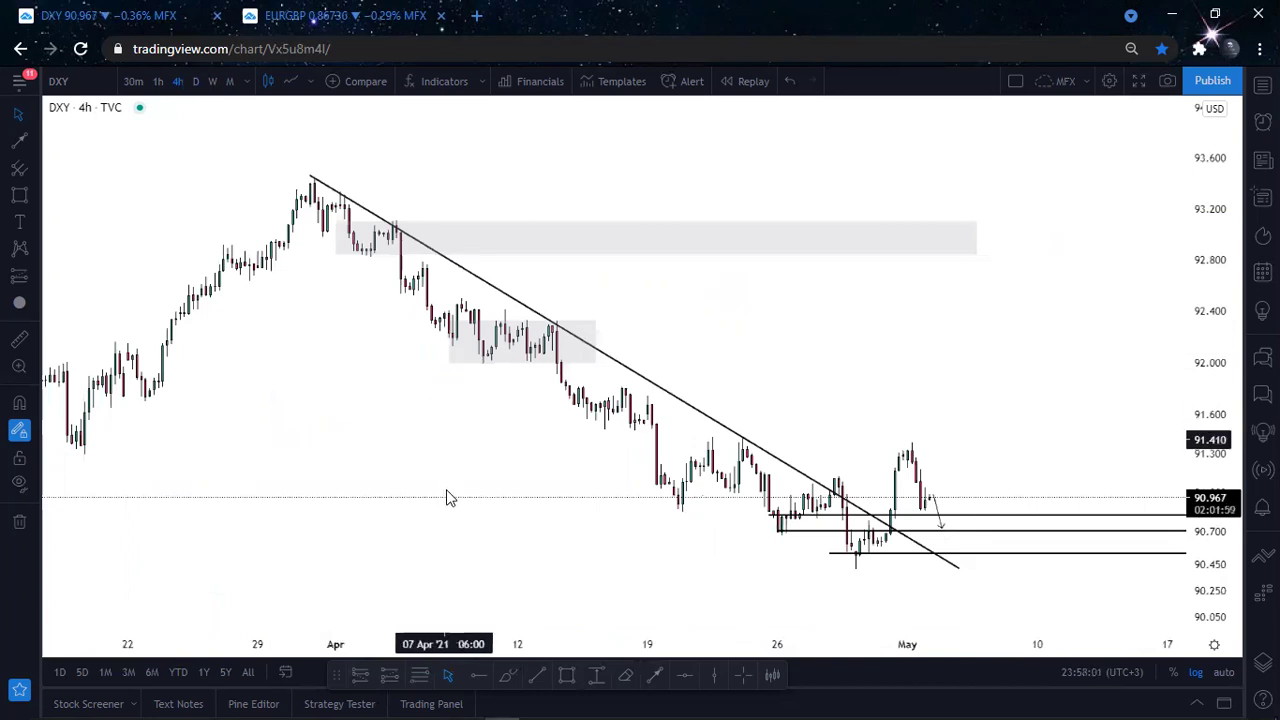
{"action": "scroll", "coordinate": [491, 494], "scroll_direction": "down", "scroll_amount": 1}
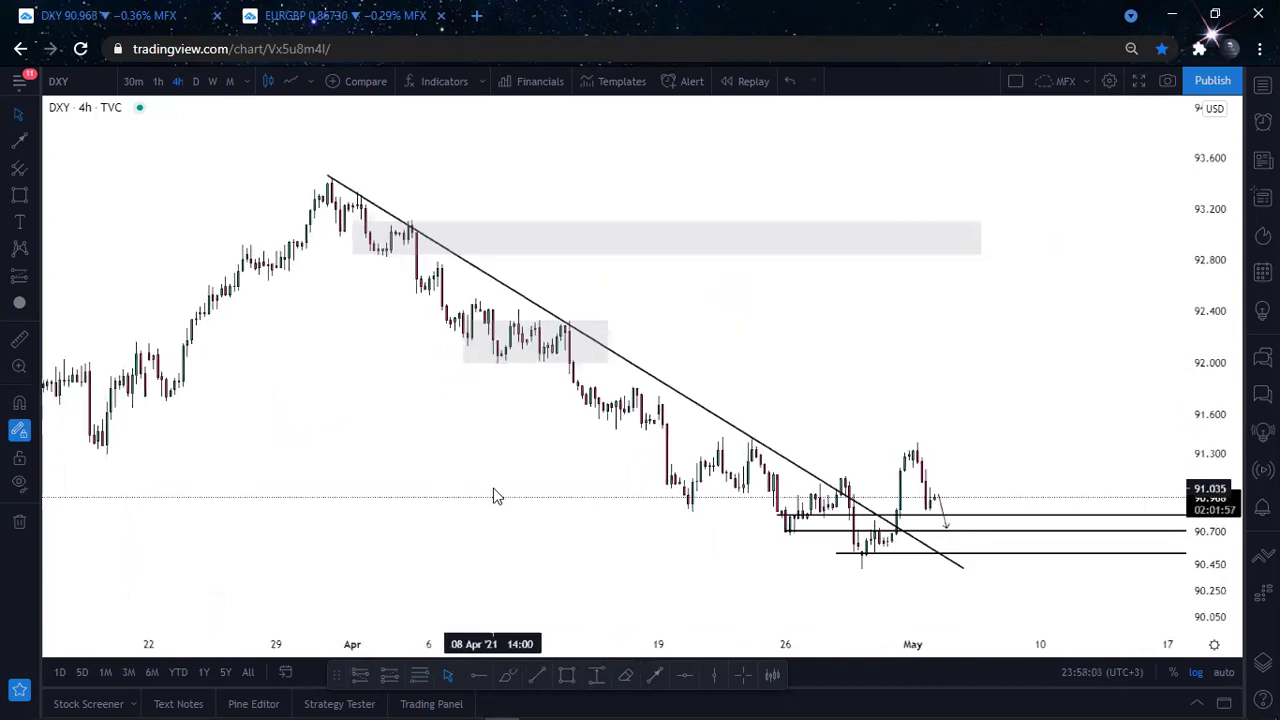
{"action": "left_click_drag", "start_coordinate": [1209, 521], "coordinate": [1201, 498]}
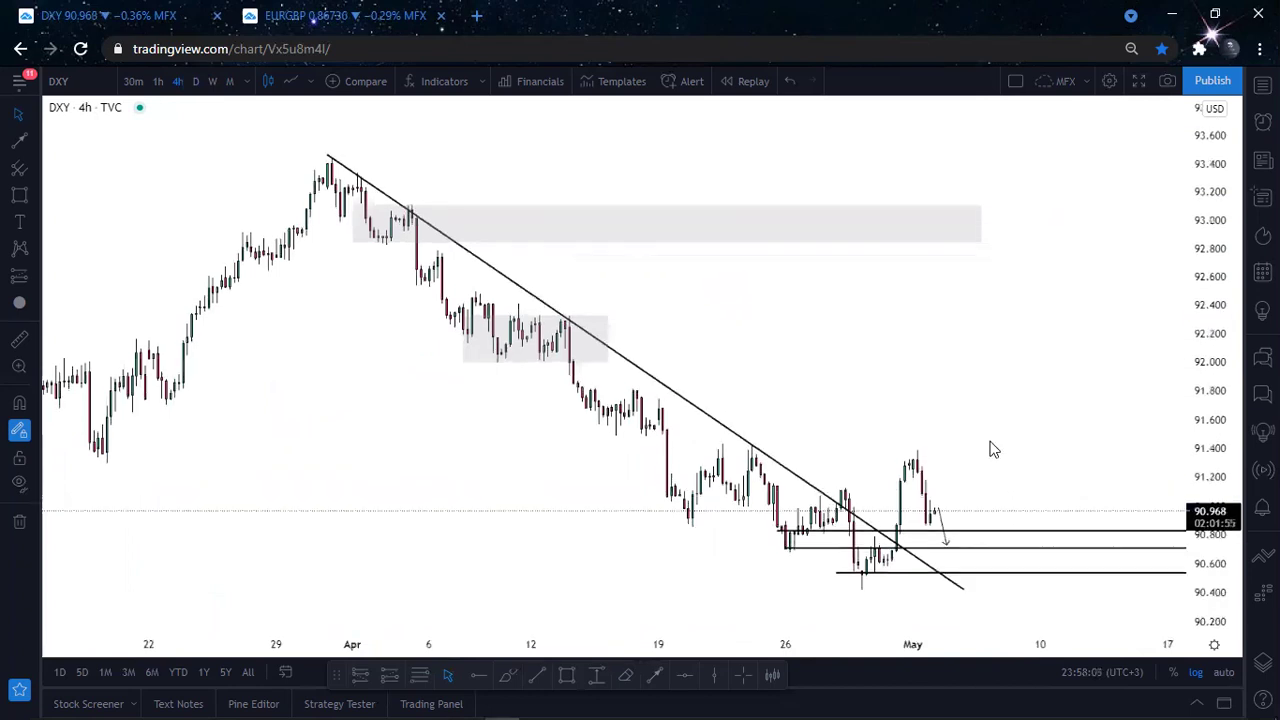
{"action": "scroll", "coordinate": [993, 449], "scroll_direction": "up", "scroll_amount": 3}
{"action": "scroll", "coordinate": [900, 470], "scroll_direction": "down", "scroll_amount": 3}
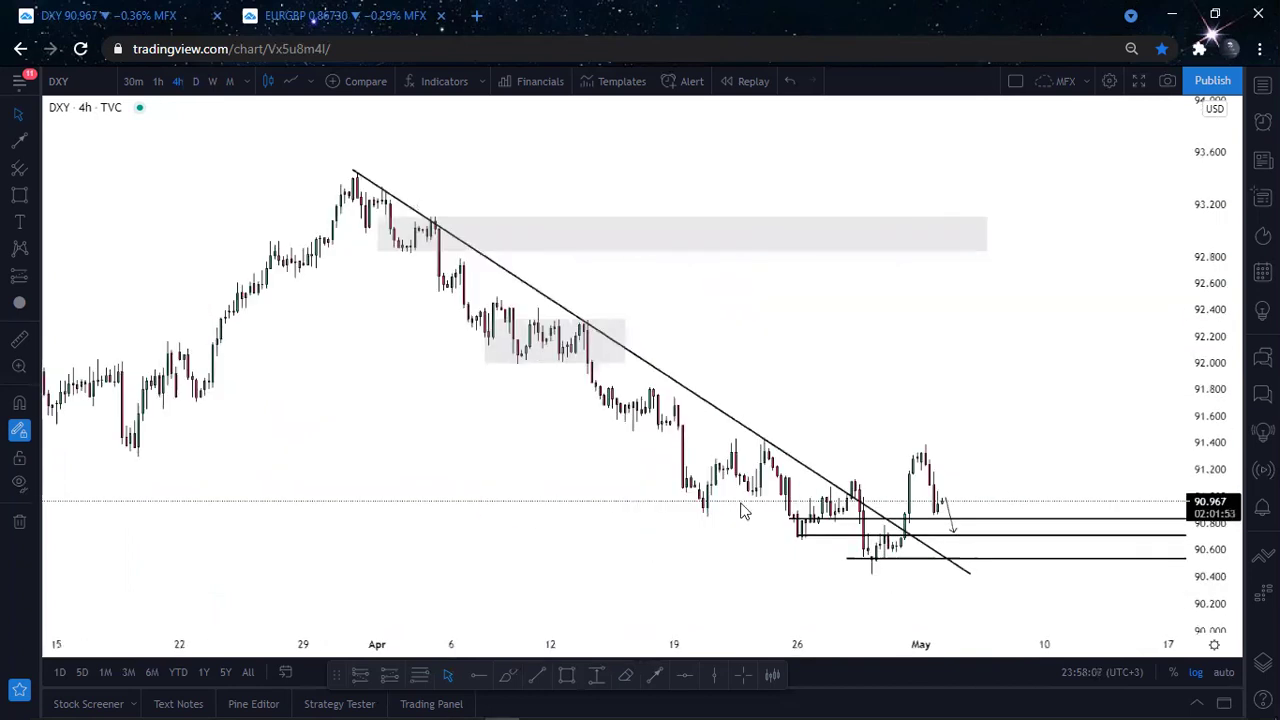
Step: Place a long position from 4 May 2021 10:00 with entry at about 90.731, stop at about 90.597 and target at about 92.220
{"action": "left_click", "coordinate": [956, 532]}
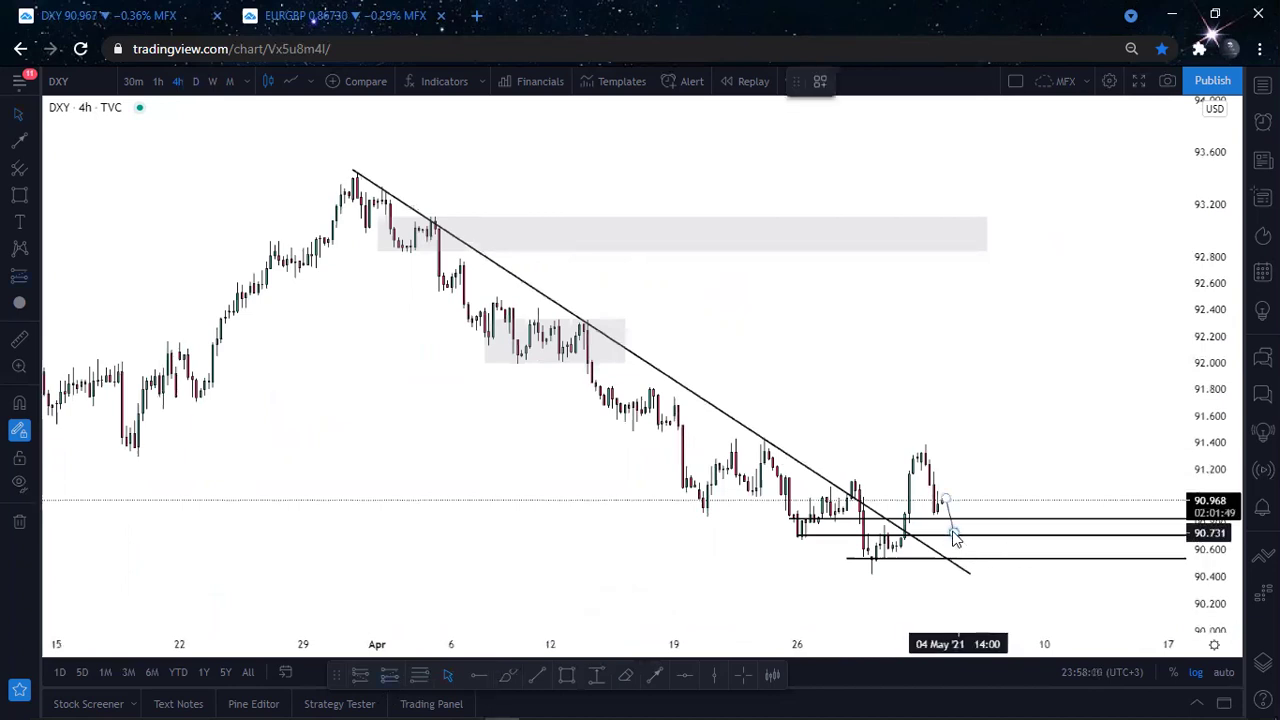
{"action": "left_click", "coordinate": [955, 534]}
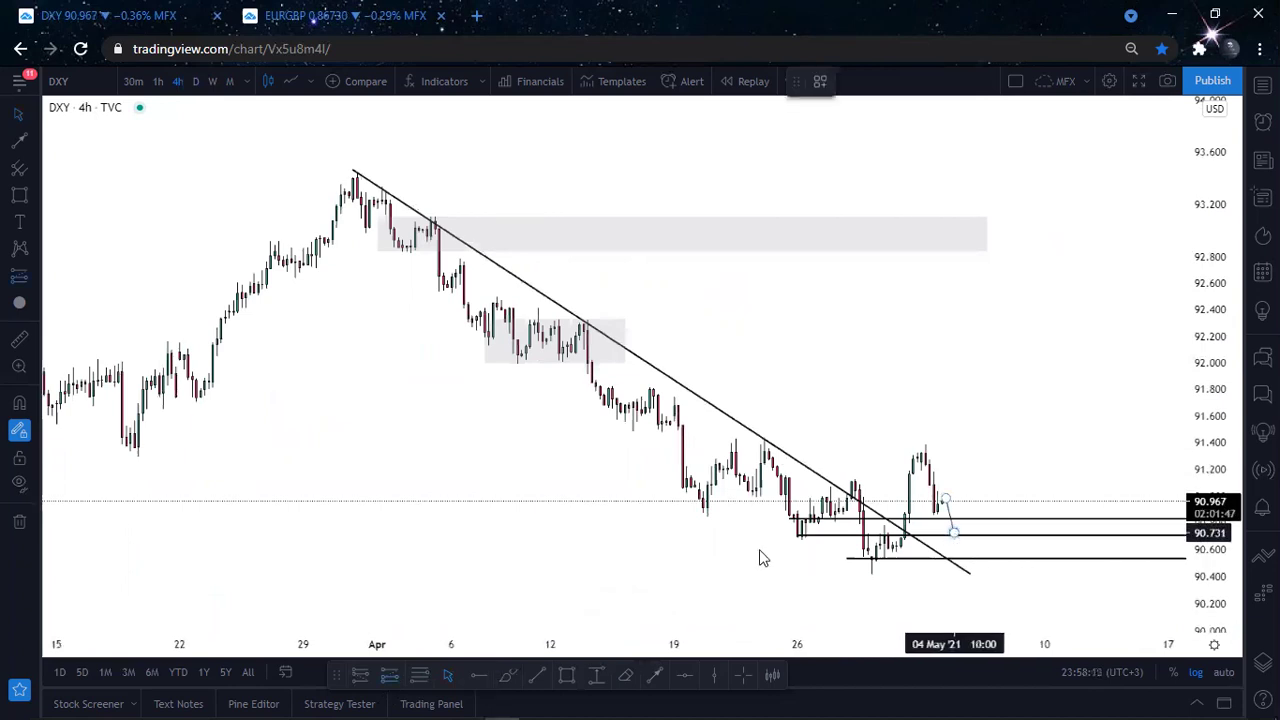
{"action": "left_click_drag", "start_coordinate": [935, 585], "coordinate": [926, 540]}
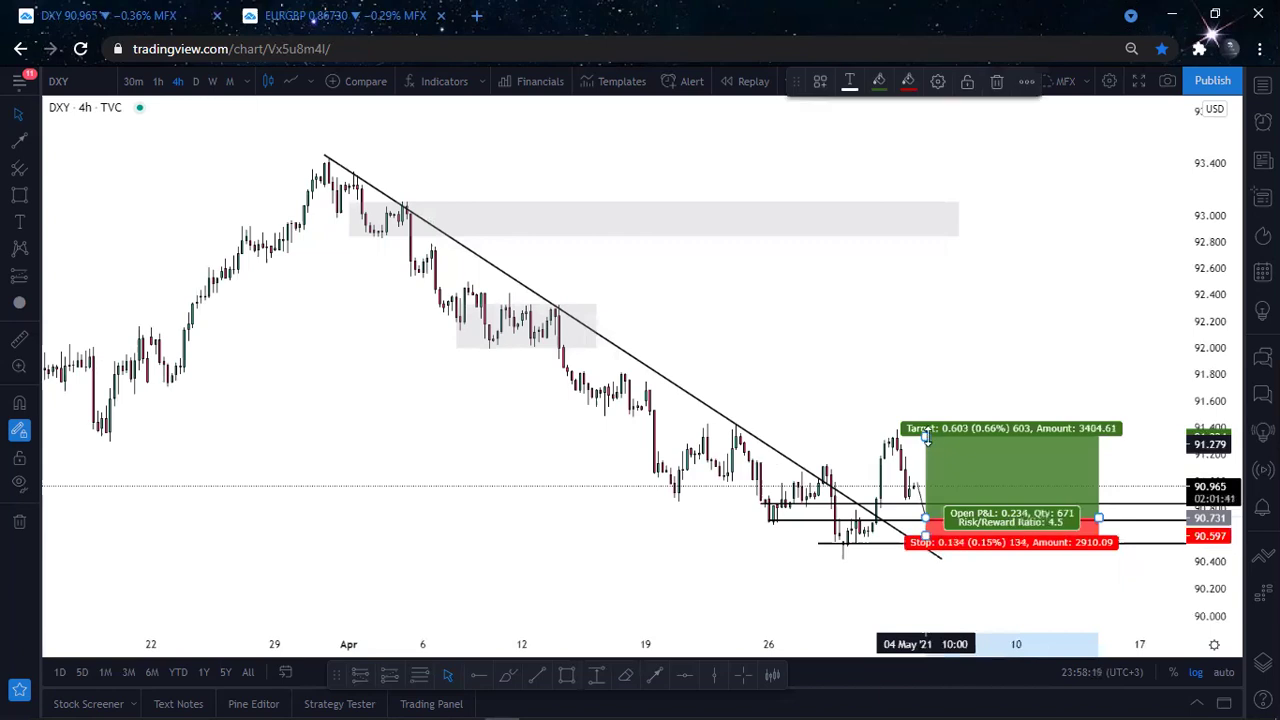
{"action": "left_click_drag", "start_coordinate": [926, 436], "coordinate": [843, 319]}
{"action": "left_click", "coordinate": [843, 319]}
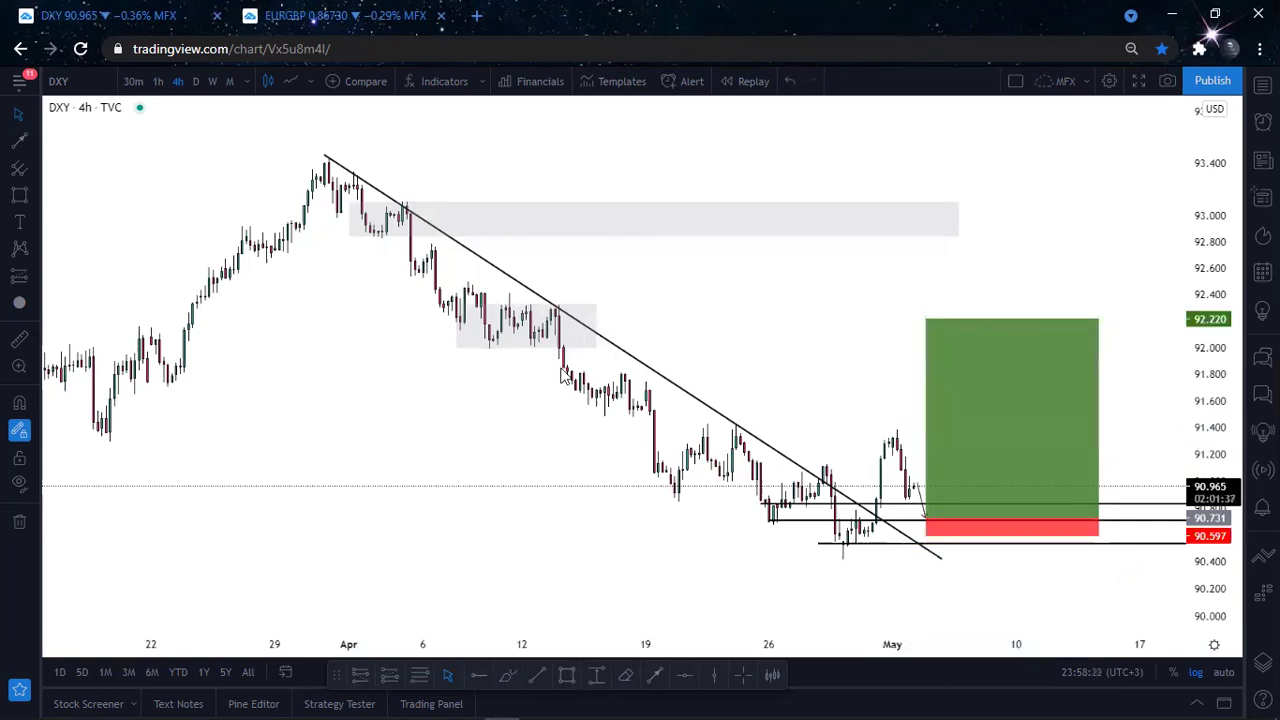
Step: Place a horizontal ray at about 92.305 from 9 April 2021 02:00, and raise the long position's target to about 92.294
{"action": "left_click", "coordinate": [498, 309]}
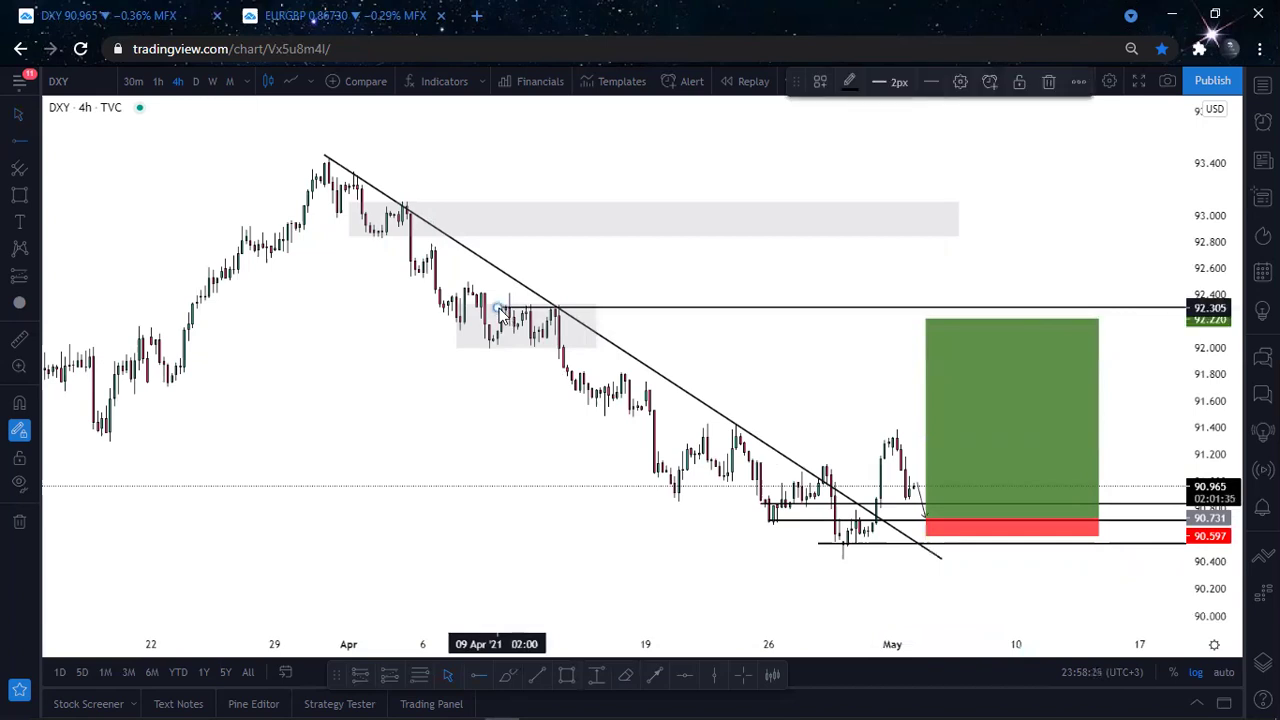
{"action": "left_click_drag", "start_coordinate": [926, 313], "coordinate": [926, 309]}
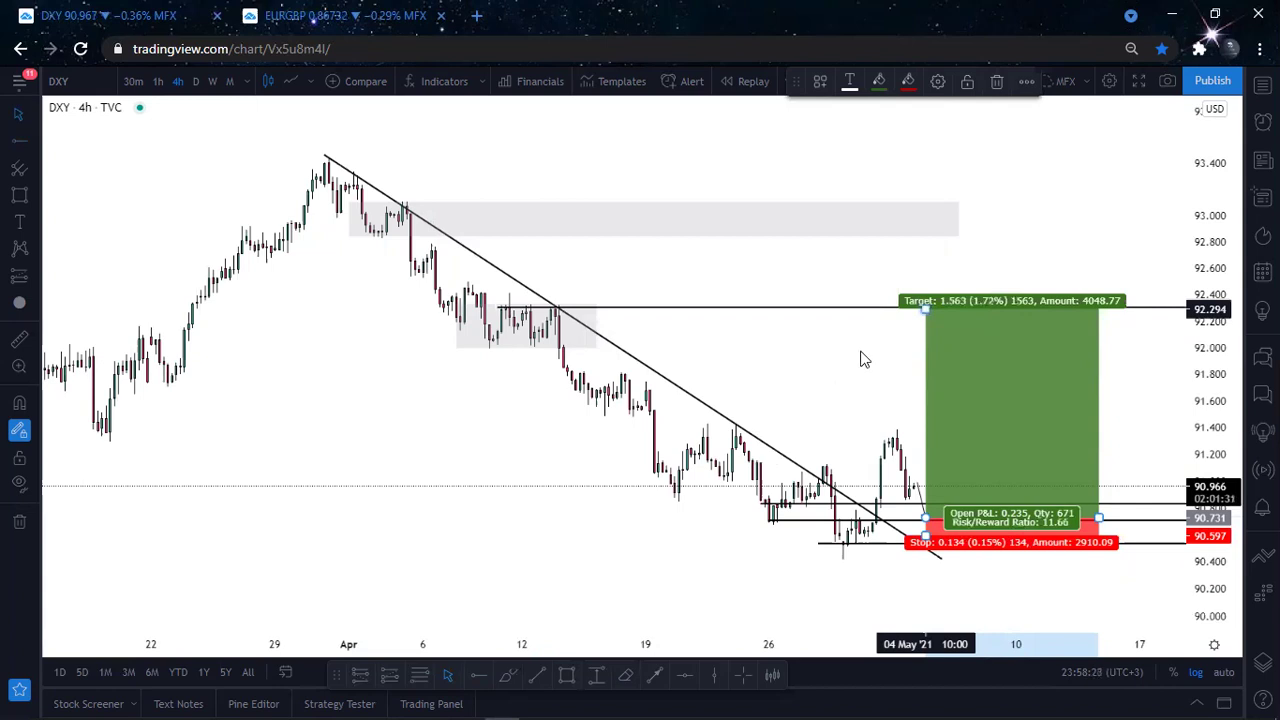
{"action": "left_click", "coordinate": [843, 360]}
{"action": "scroll", "coordinate": [843, 360], "scroll_direction": "down", "scroll_amount": 1}
{"action": "scroll", "coordinate": [835, 368], "scroll_direction": "up", "scroll_amount": 1}
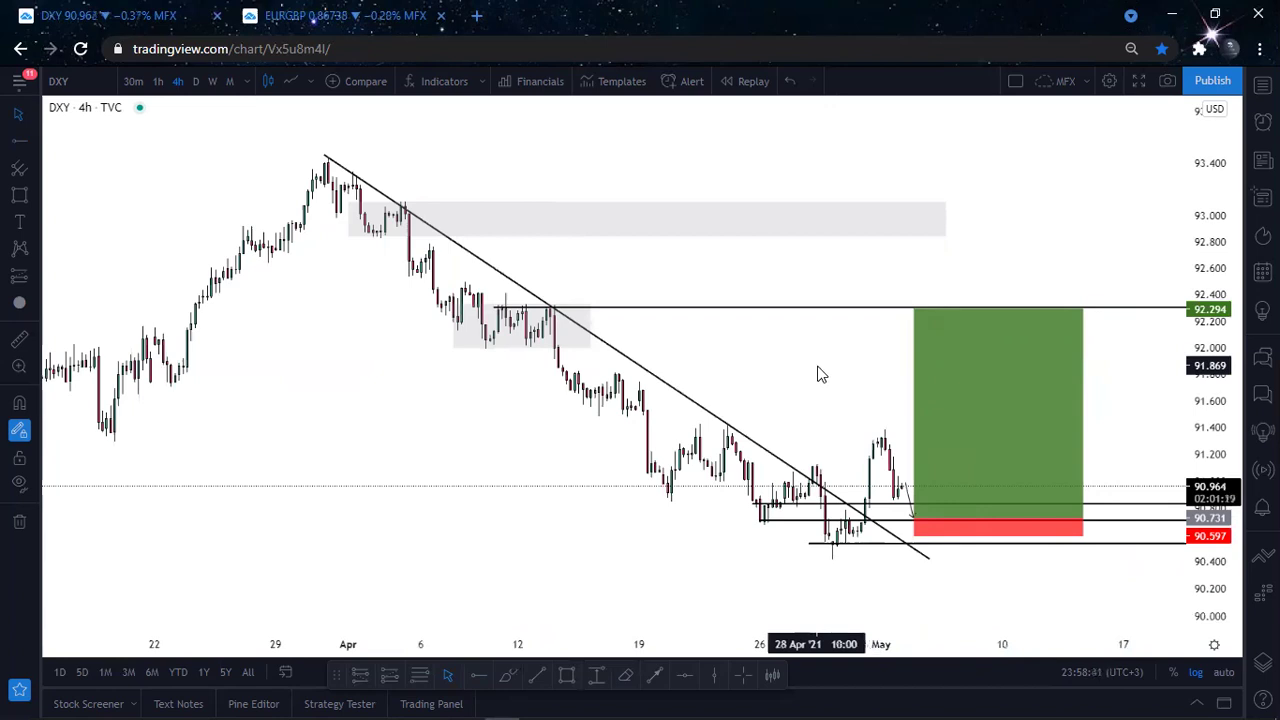
{"action": "scroll", "coordinate": [820, 374], "scroll_direction": "up", "scroll_amount": 3}
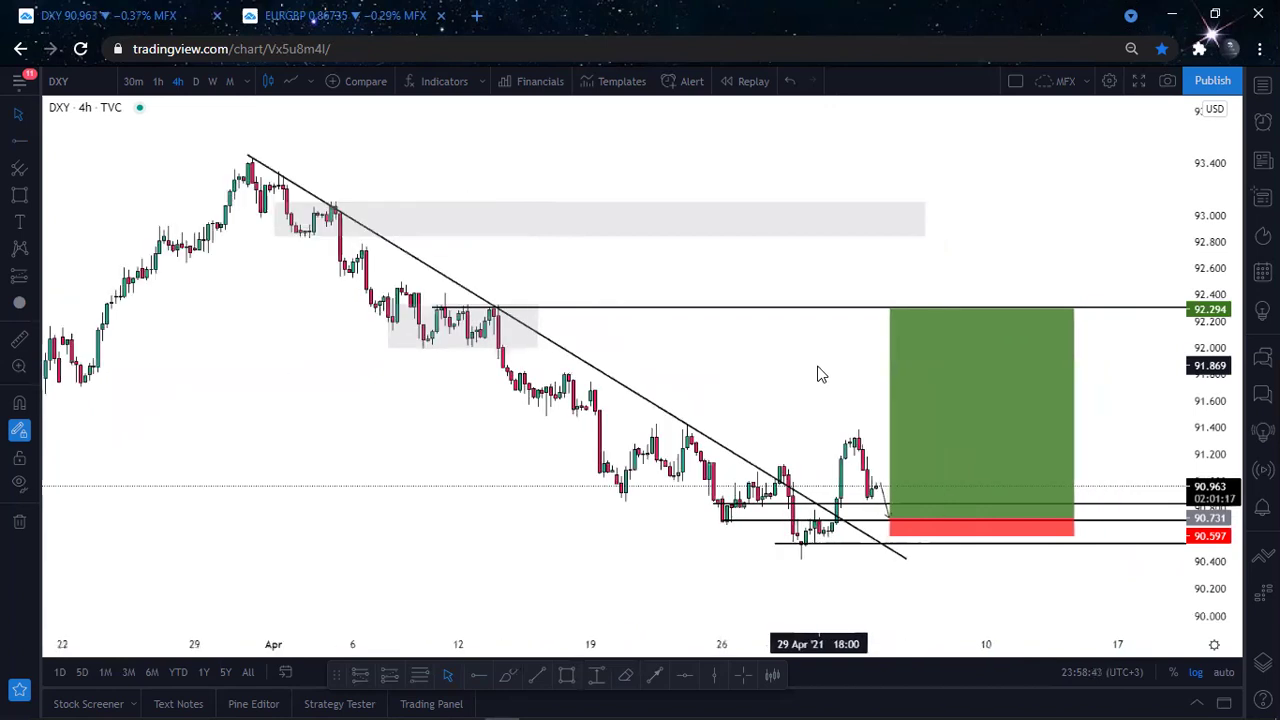
{"action": "left_click_drag", "start_coordinate": [769, 369], "coordinate": [753, 408]}
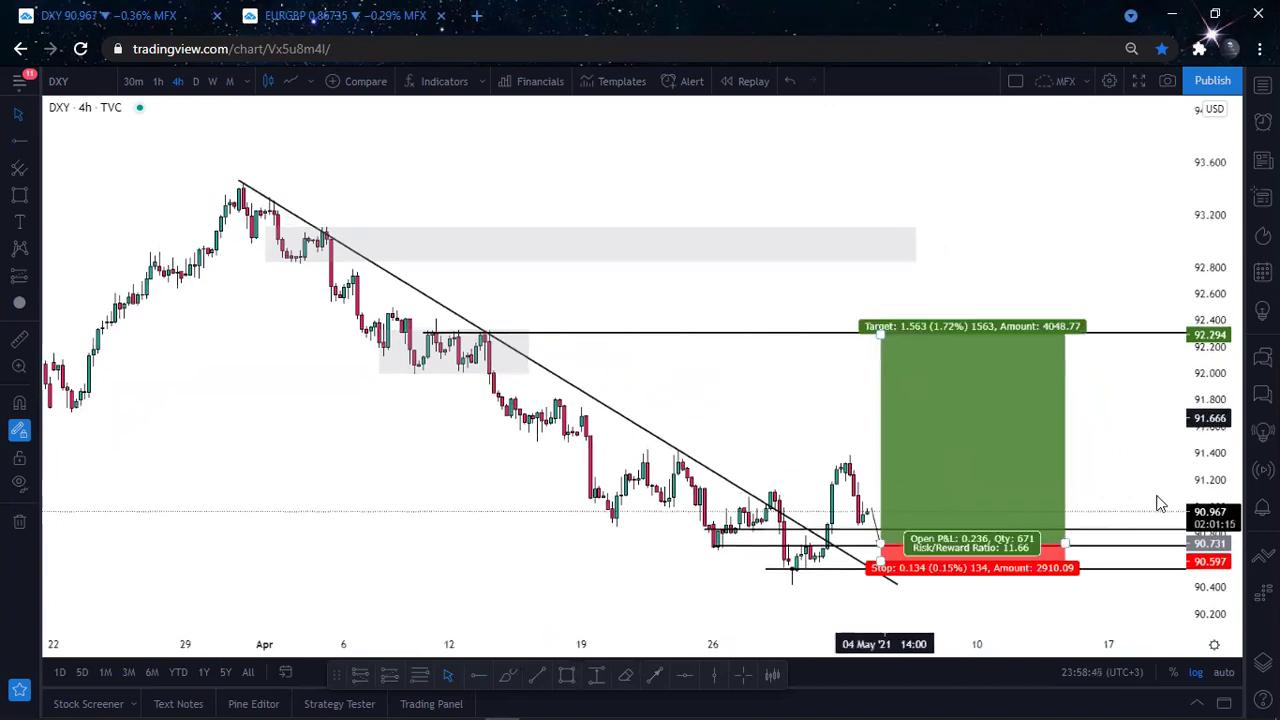
{"action": "left_click_drag", "start_coordinate": [1208, 496], "coordinate": [1208, 476]}
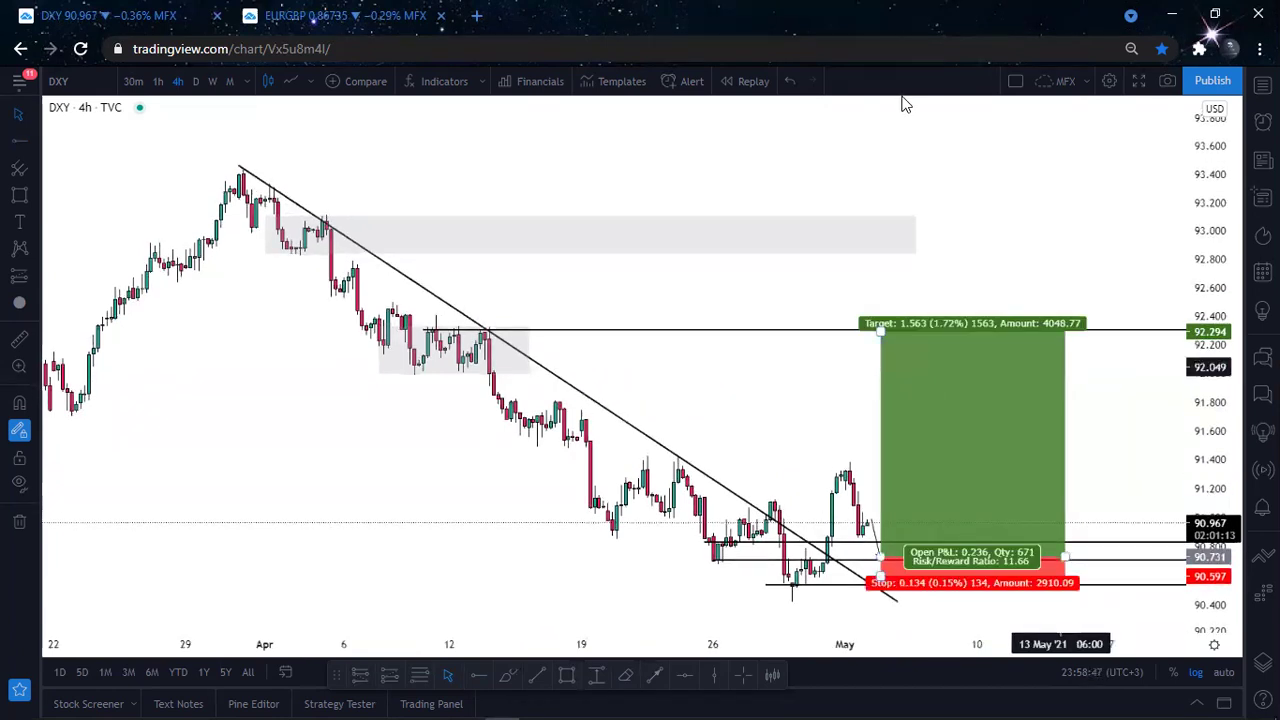